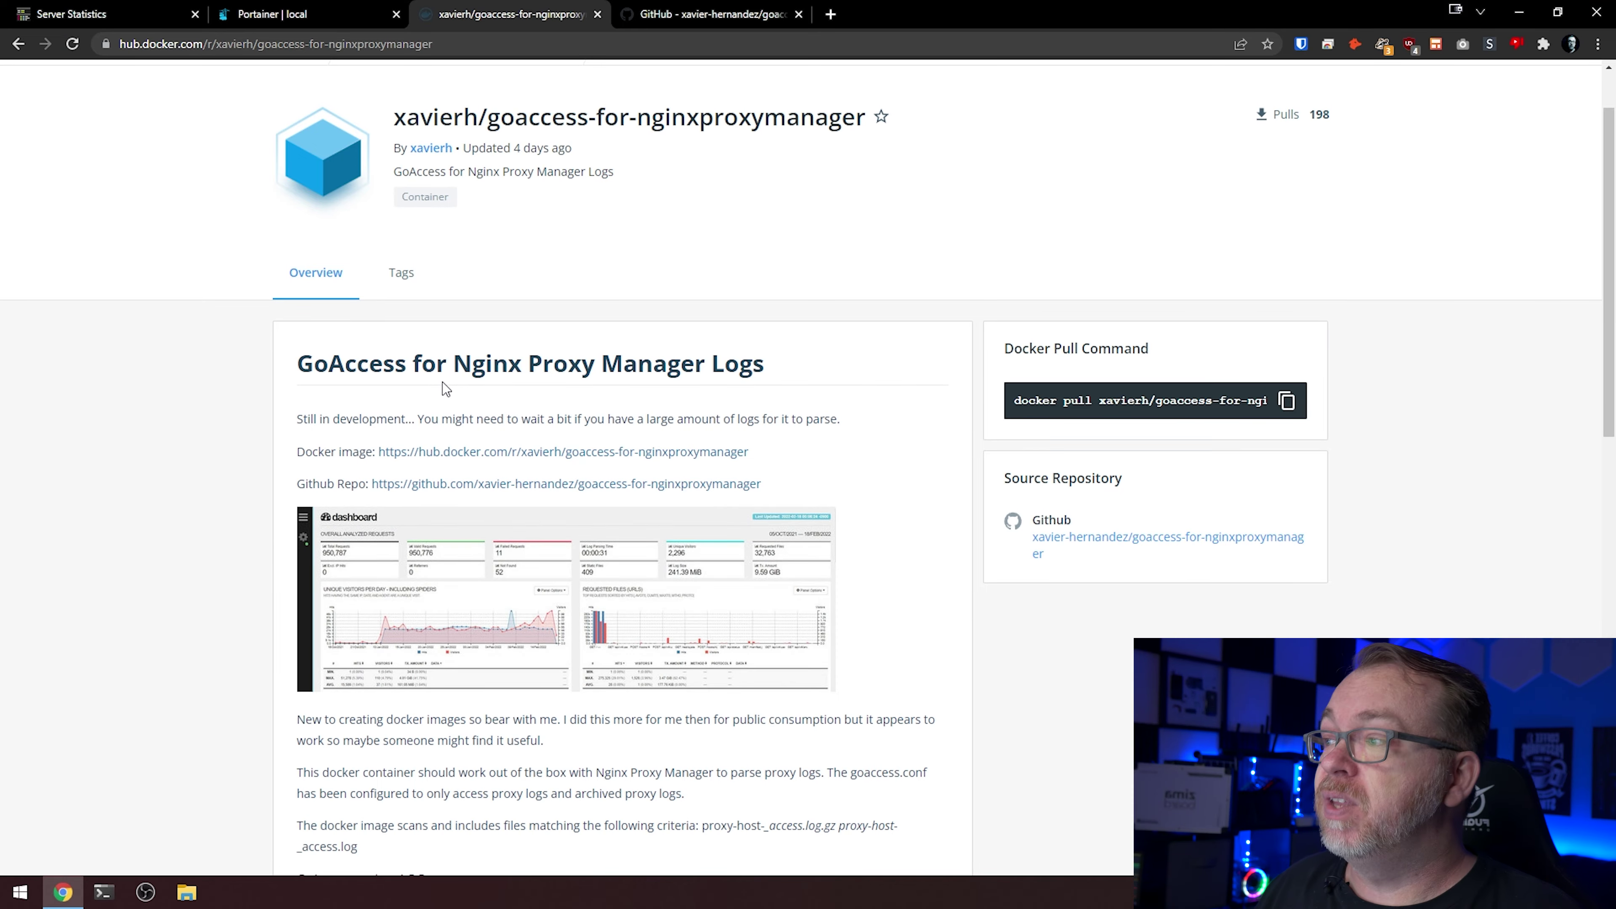
# Step: Confirm develop is the image's only Docker Hub tag, then view its GitHub repository
pyautogui.click(404, 274)
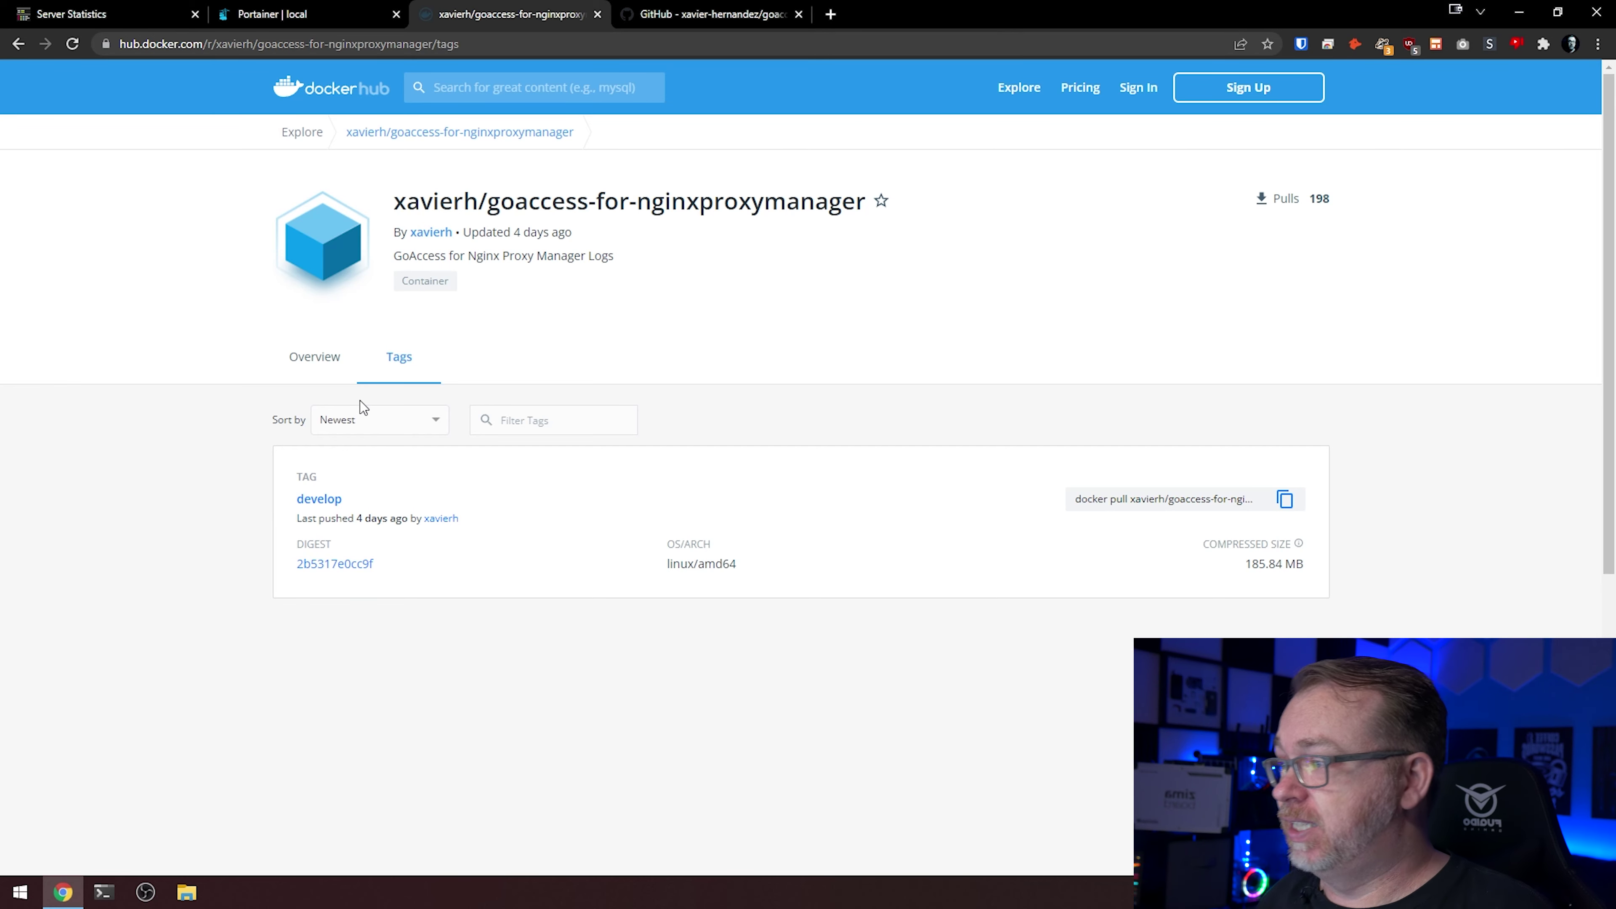
pyautogui.click(329, 381)
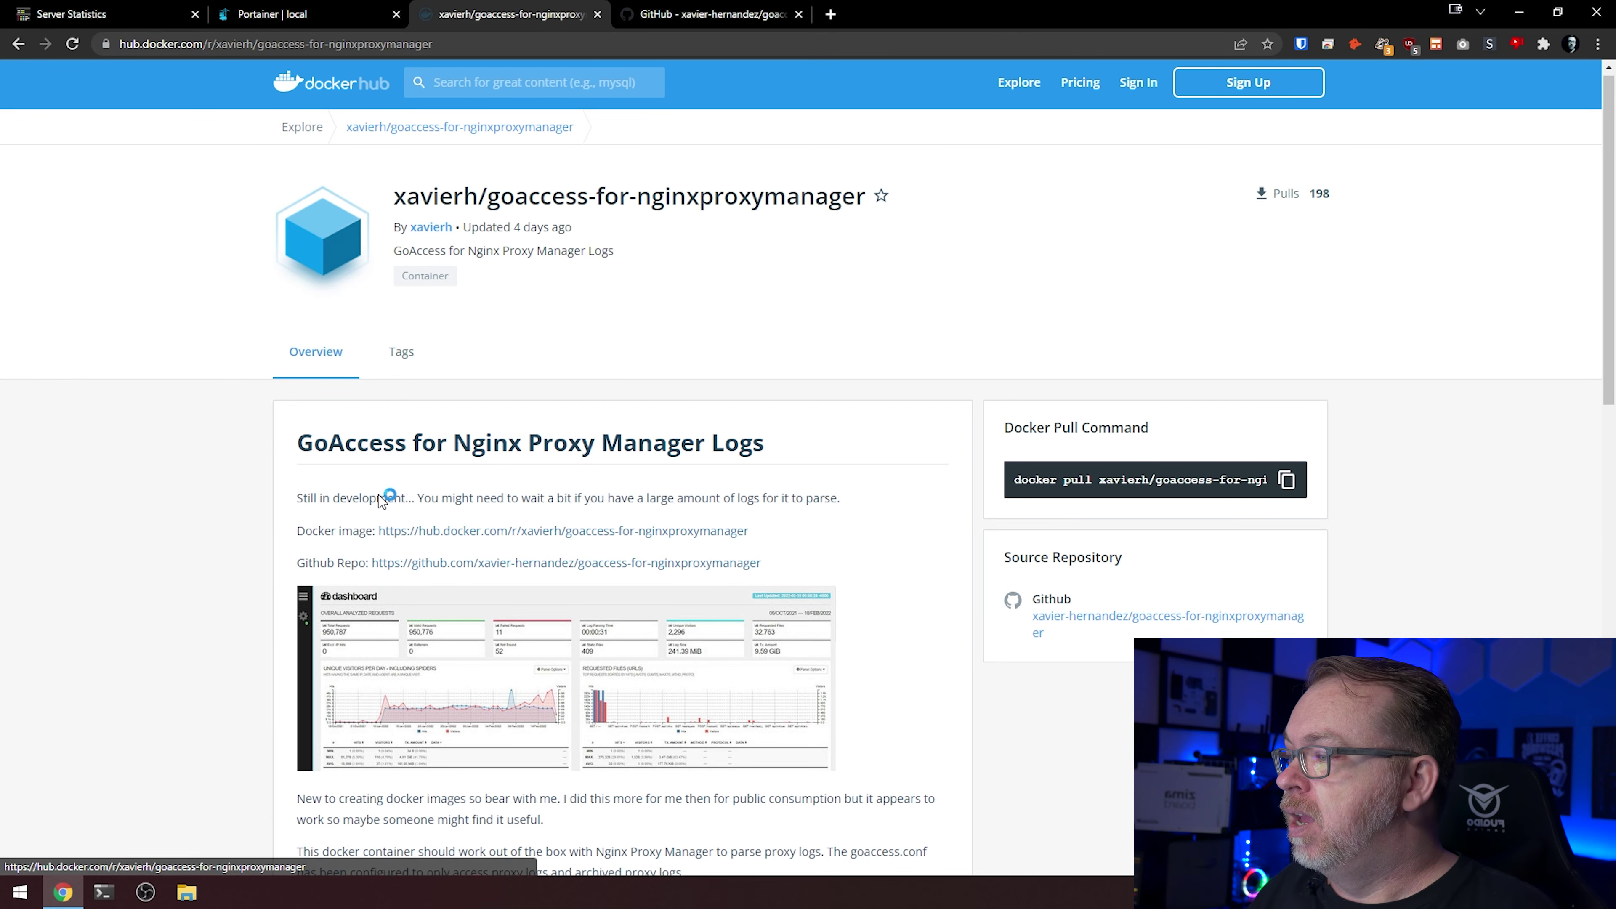
pyautogui.scroll(-1, 389, 509)
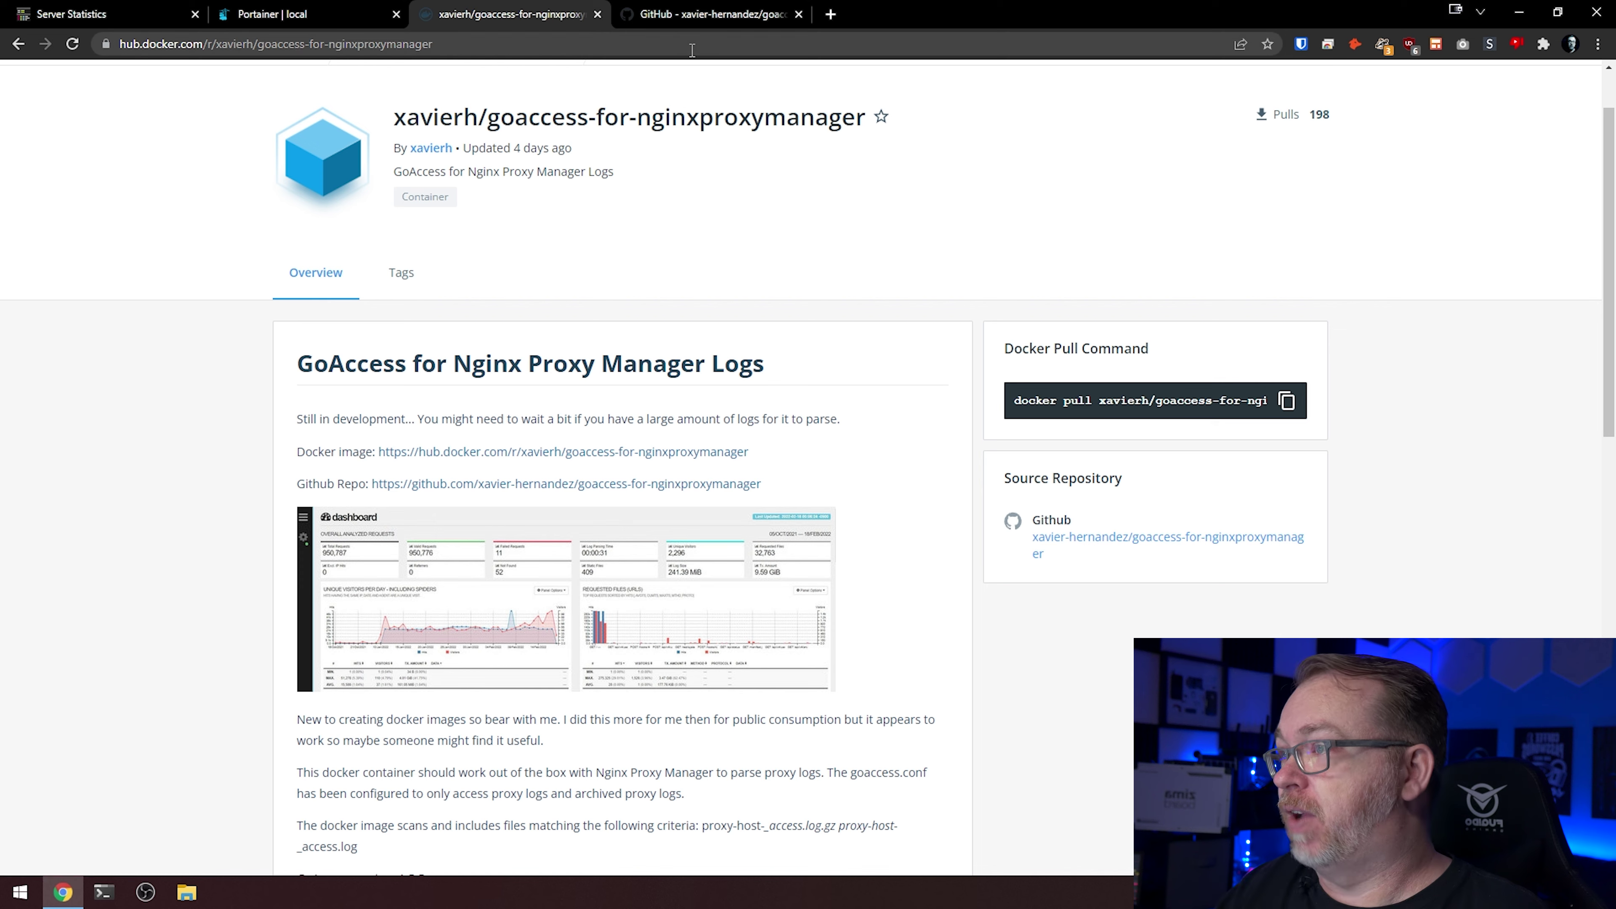
pyautogui.click(685, 21)
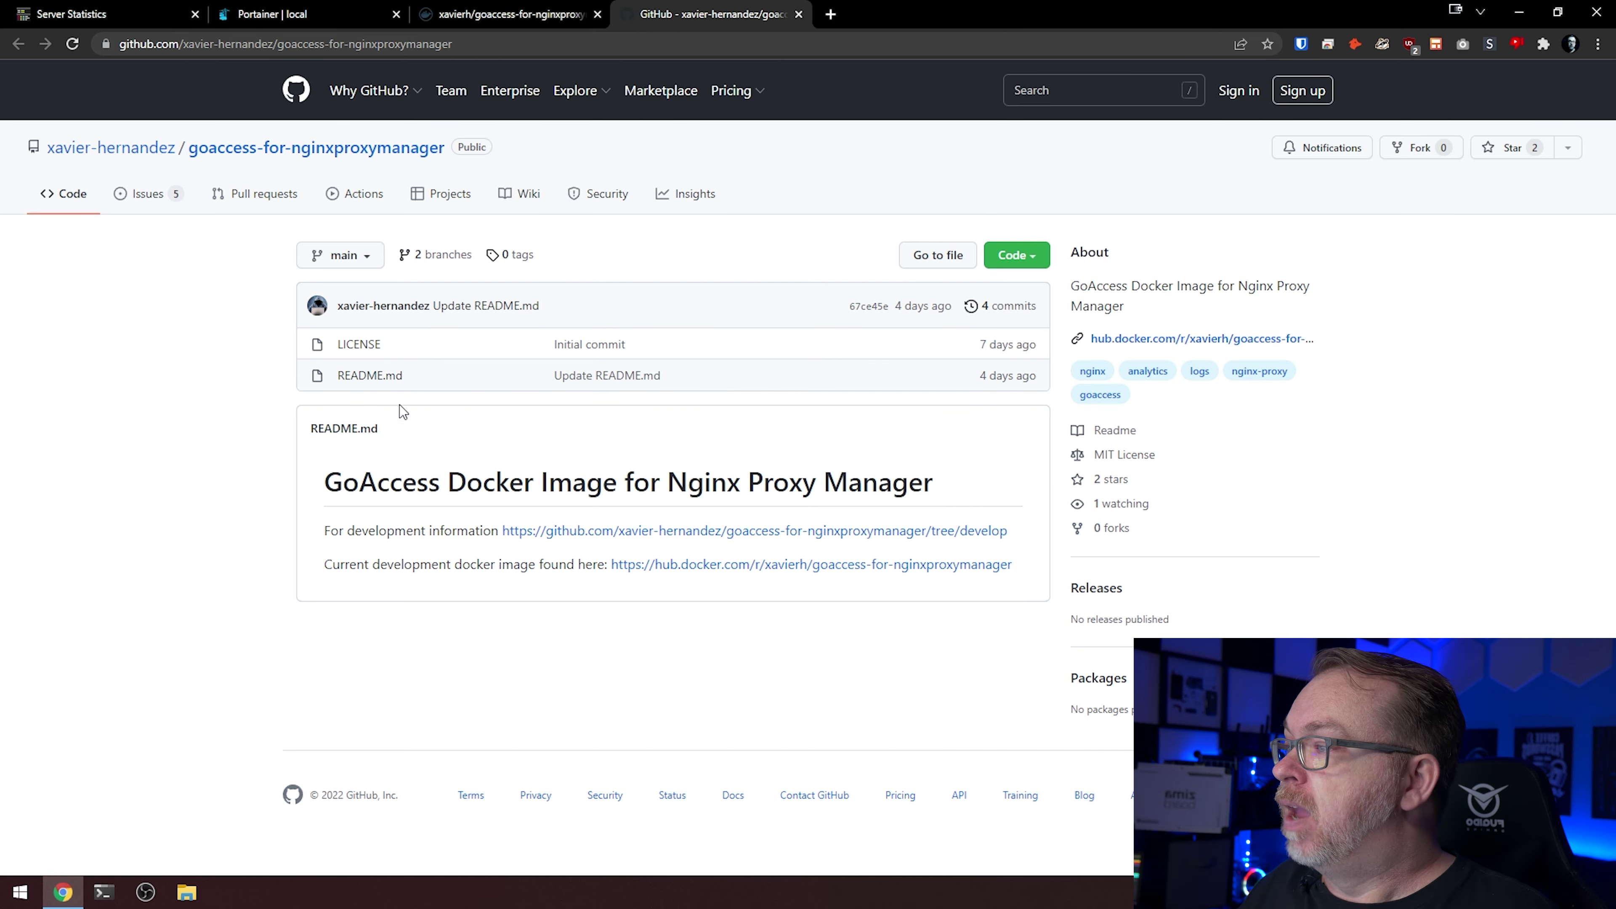
# Step: Browse the goaccess-for-nginxproxymanager repo, owner profile and Issues list (5 open, 2 closed), then return to Docker Hub
pyautogui.click(253, 153)
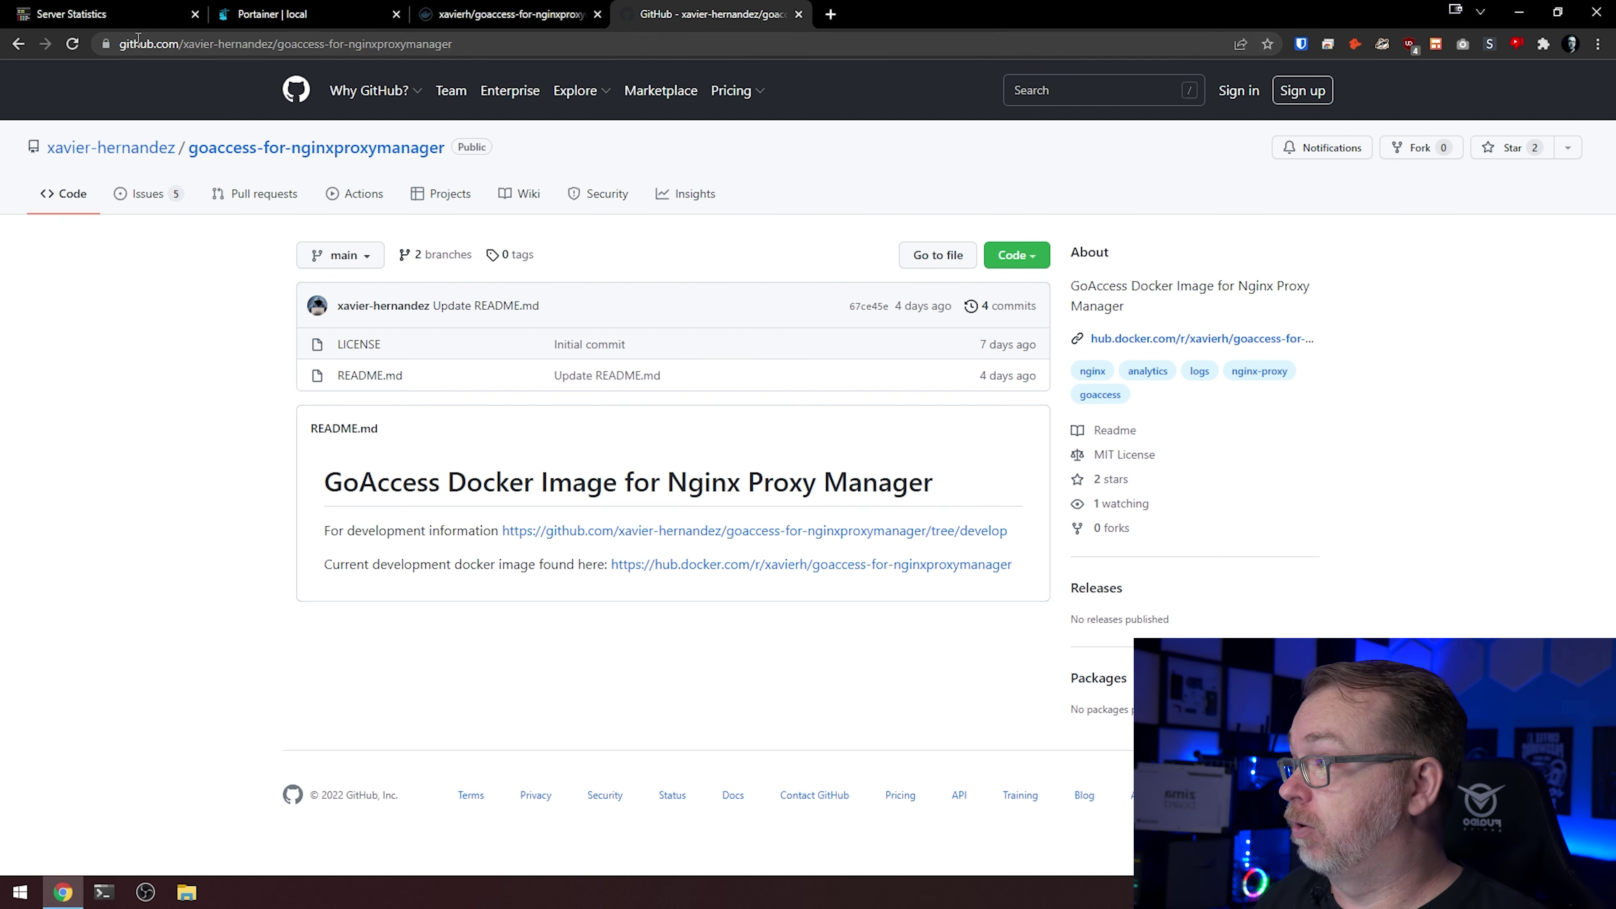
pyautogui.click(138, 213)
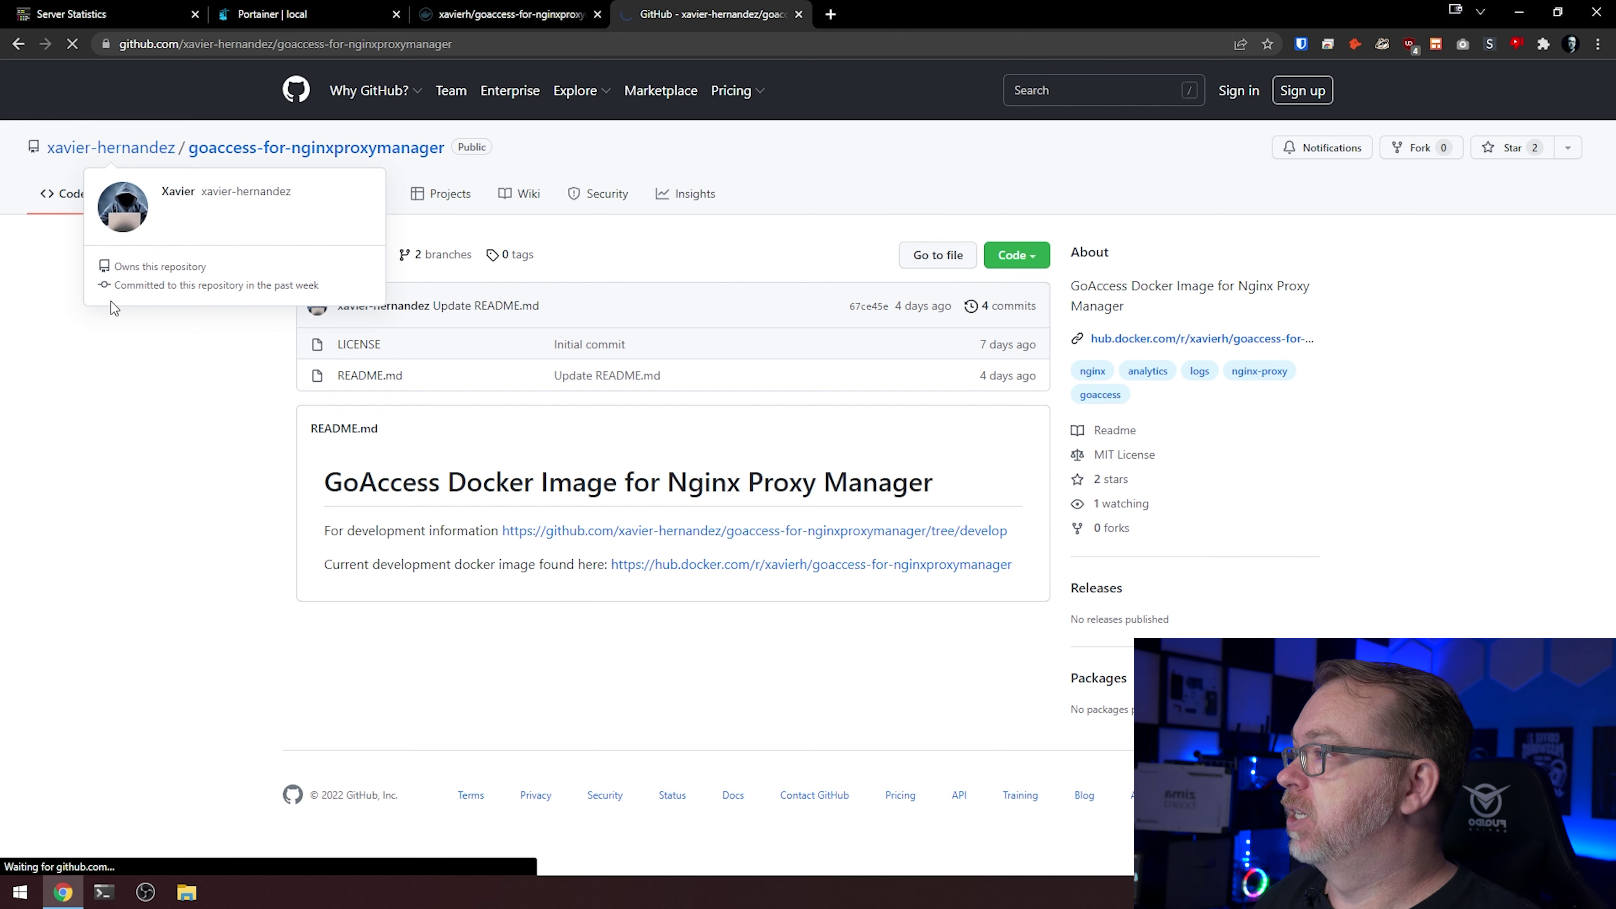
pyautogui.hotkey('alt', 'Left')
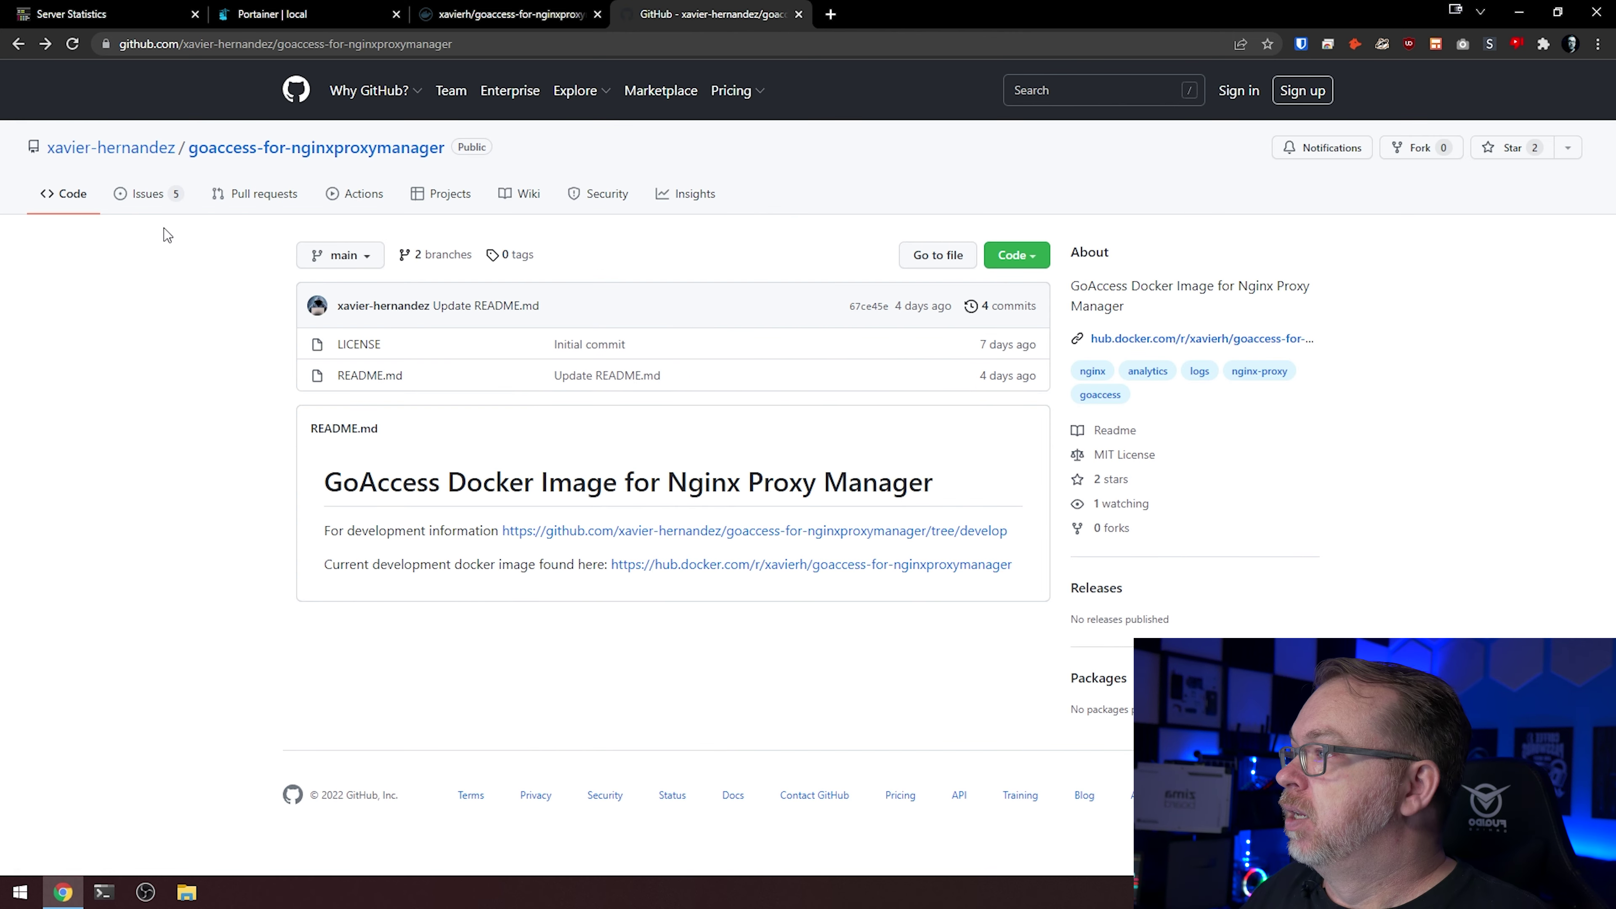
pyautogui.click(151, 198)
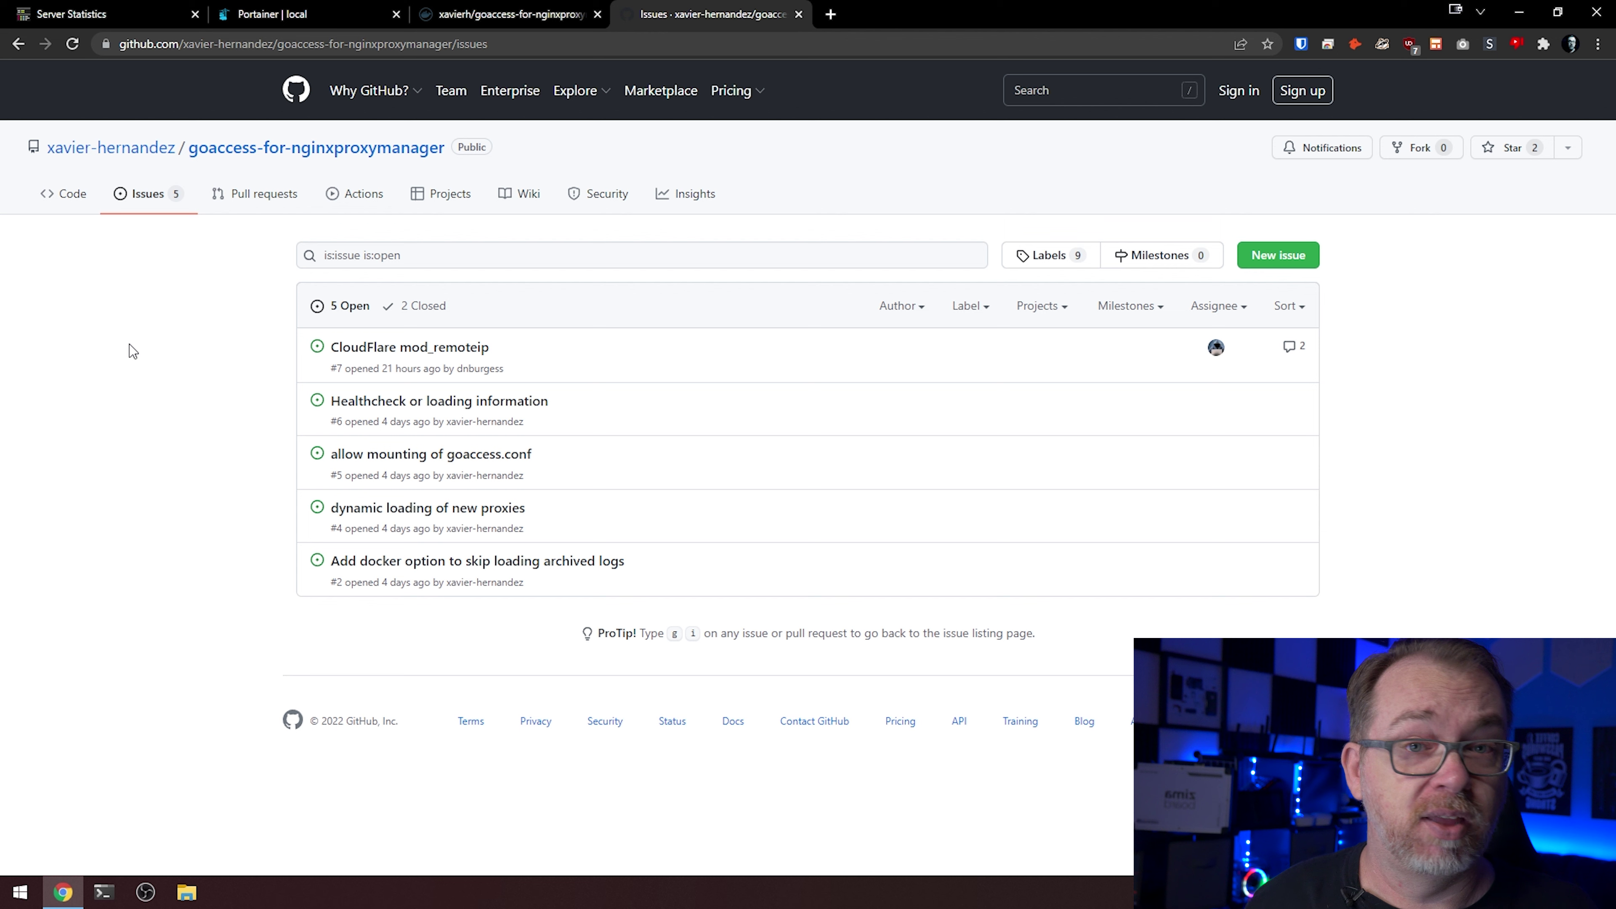
pyautogui.hotkey('ctrl', 'shift', 'Tab')
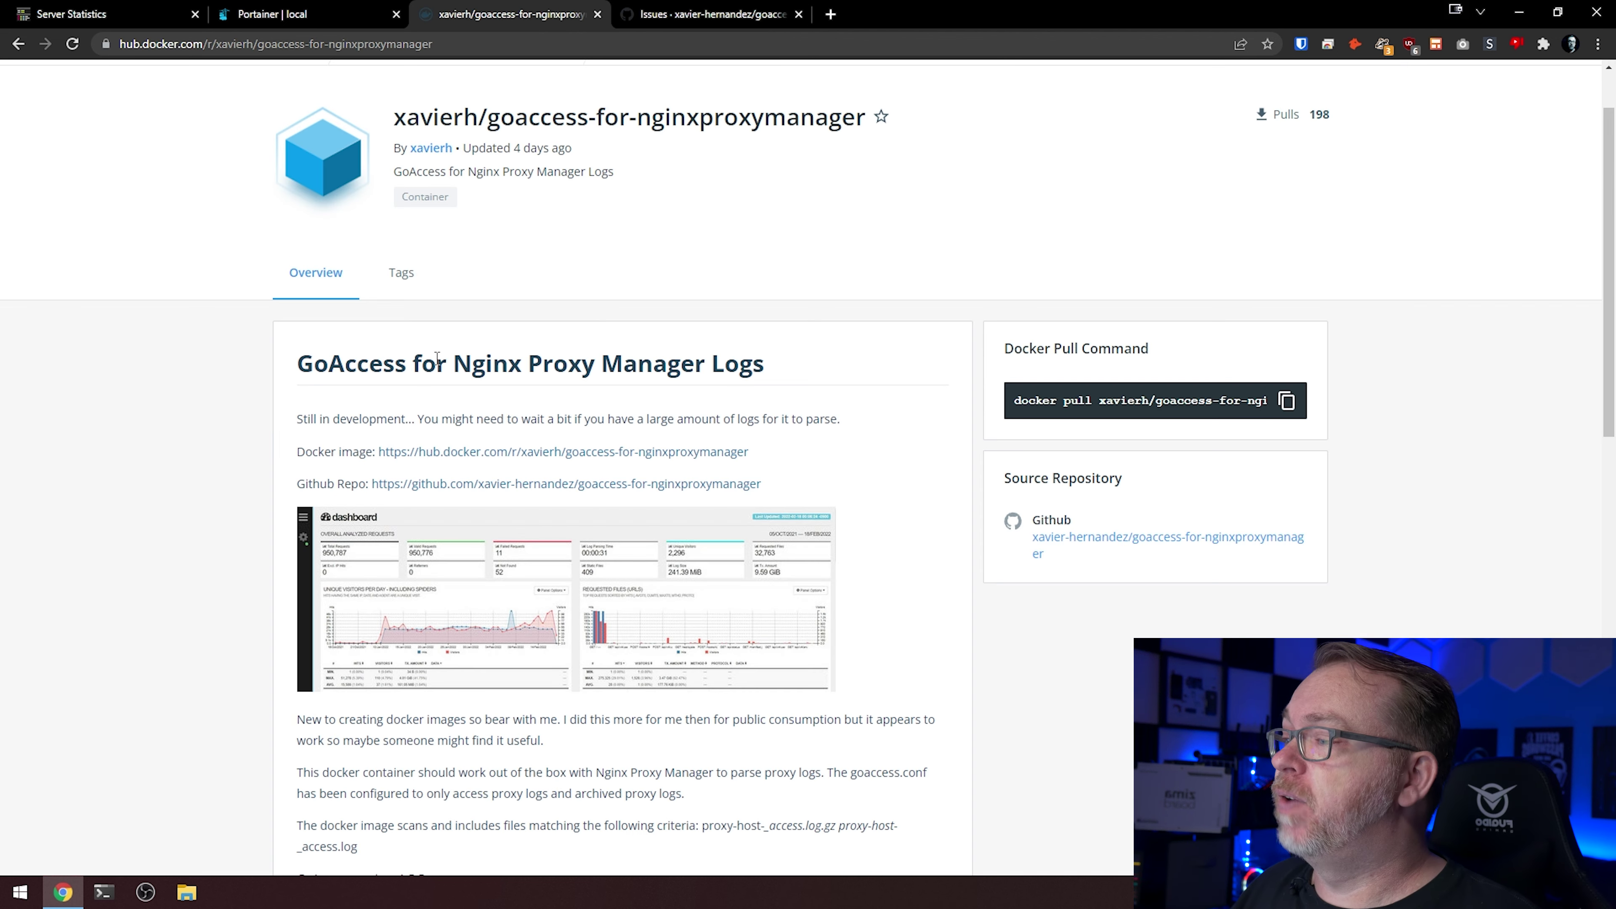
# Step: Read the readme's compose examples, then return to Portainer's goaccess2 stack editor
pyautogui.scroll(-1, 349, 381)
pyautogui.scroll(-8, 349, 381)
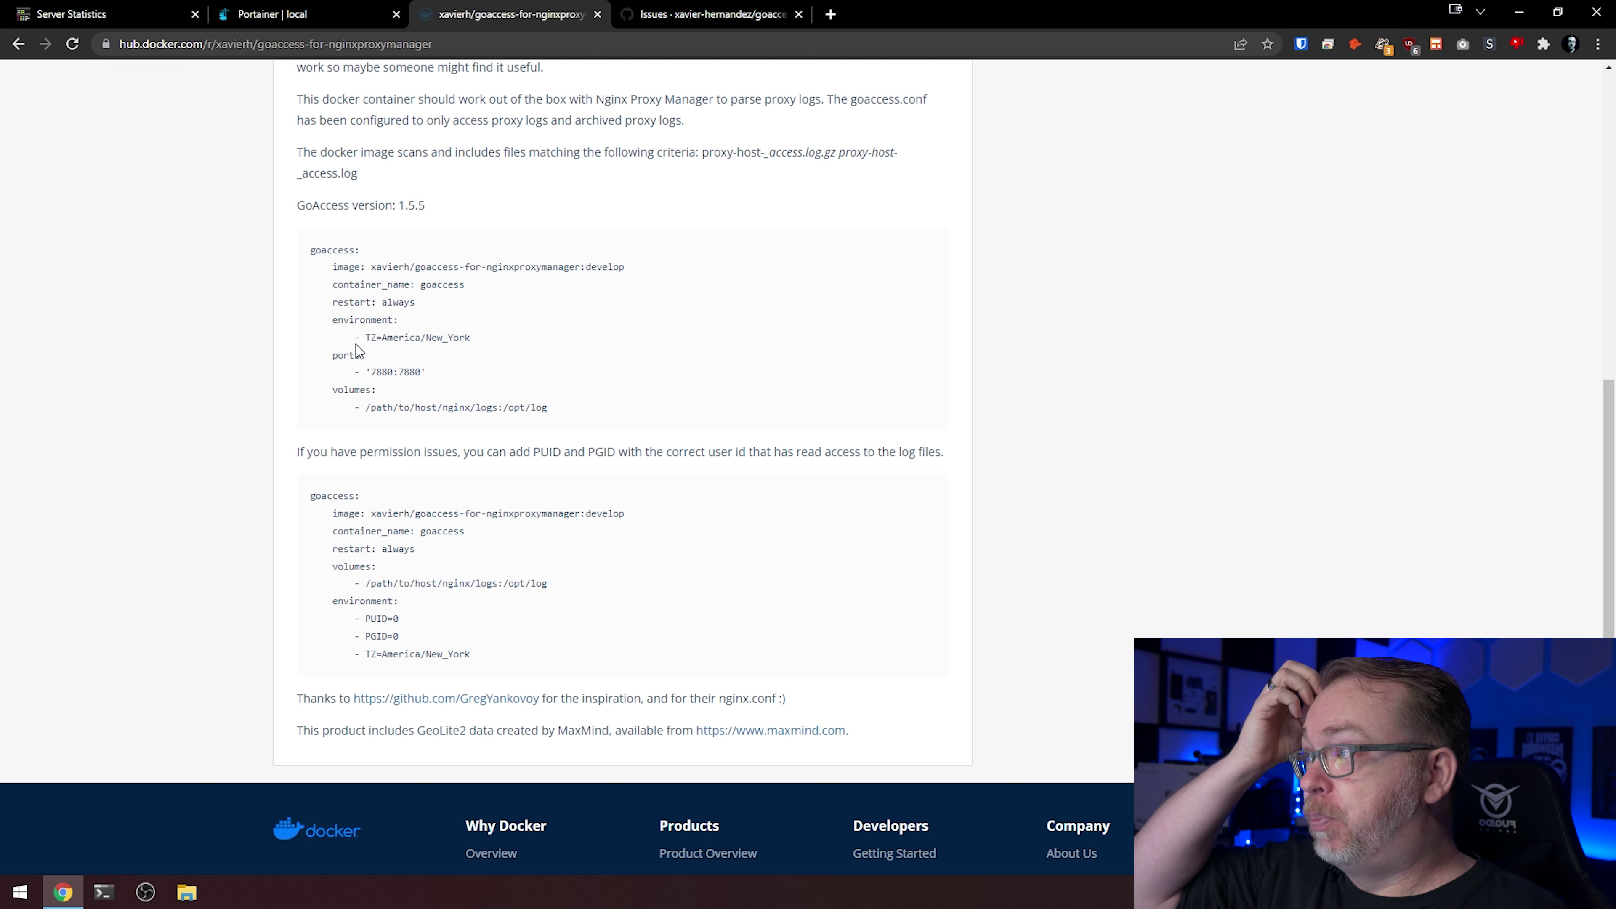
pyautogui.click(296, 23)
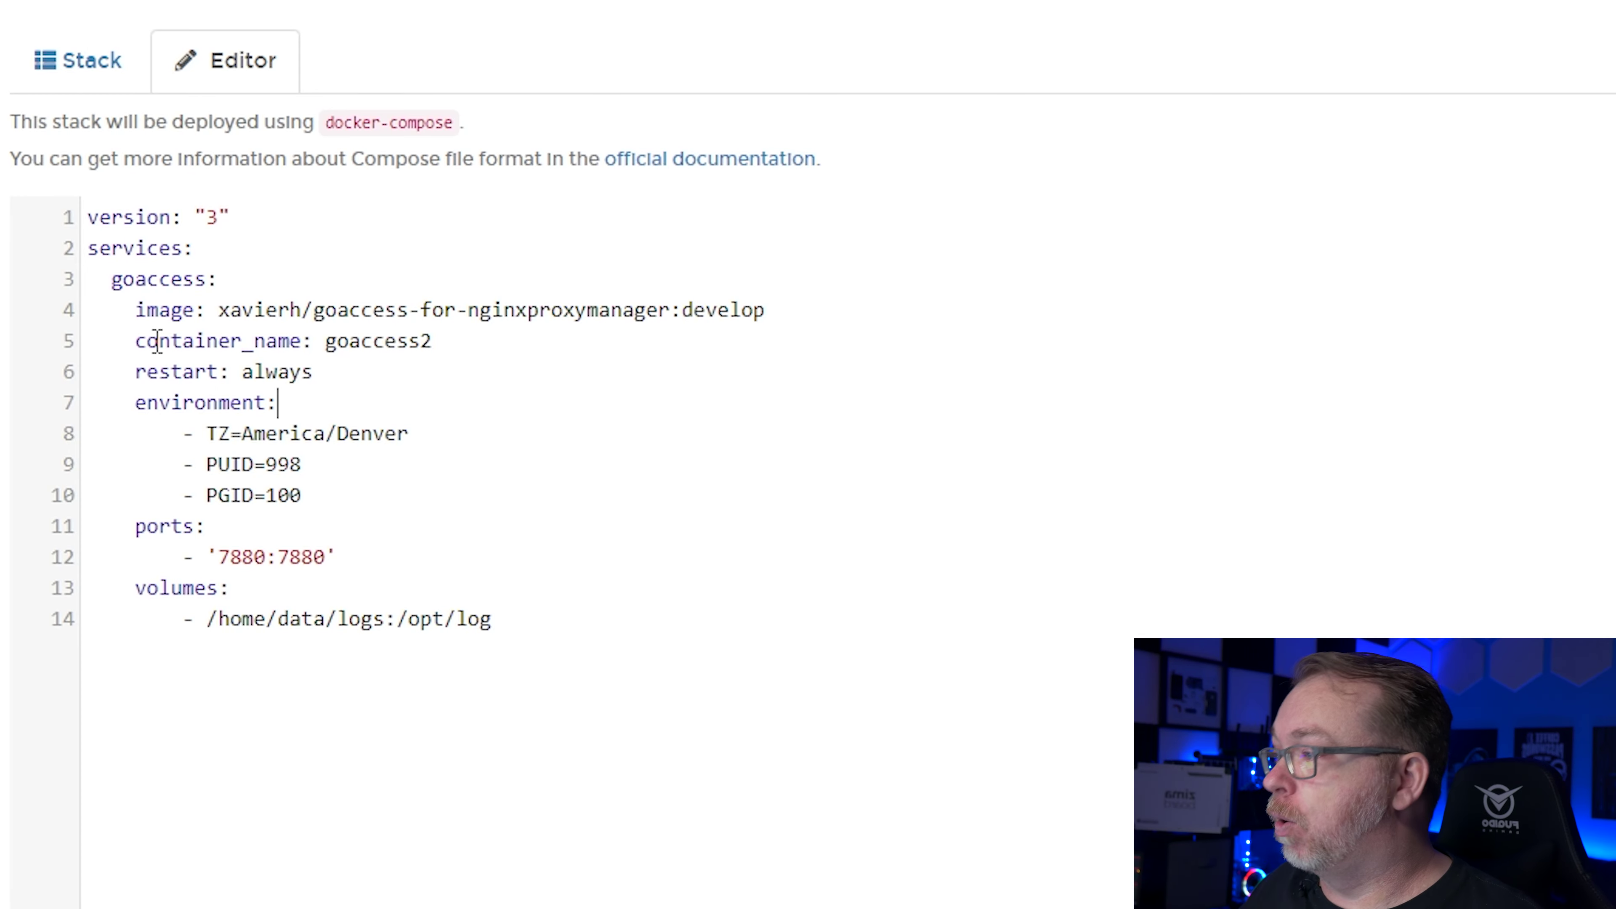
pyautogui.doubleClick(360, 341)
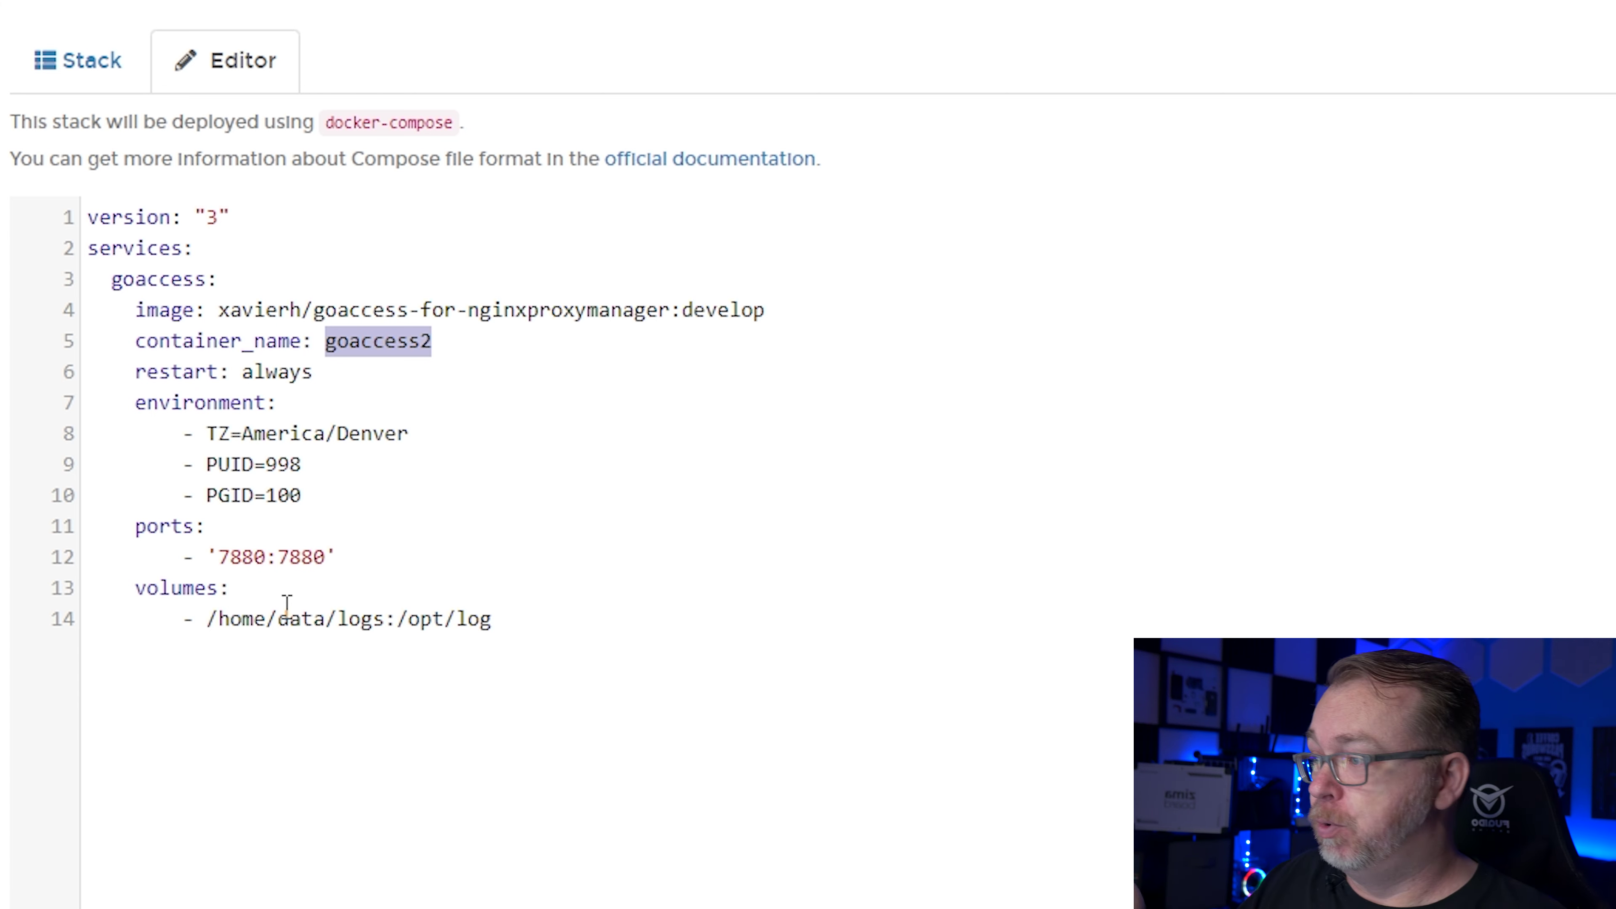
pyautogui.doubleClick(242, 558)
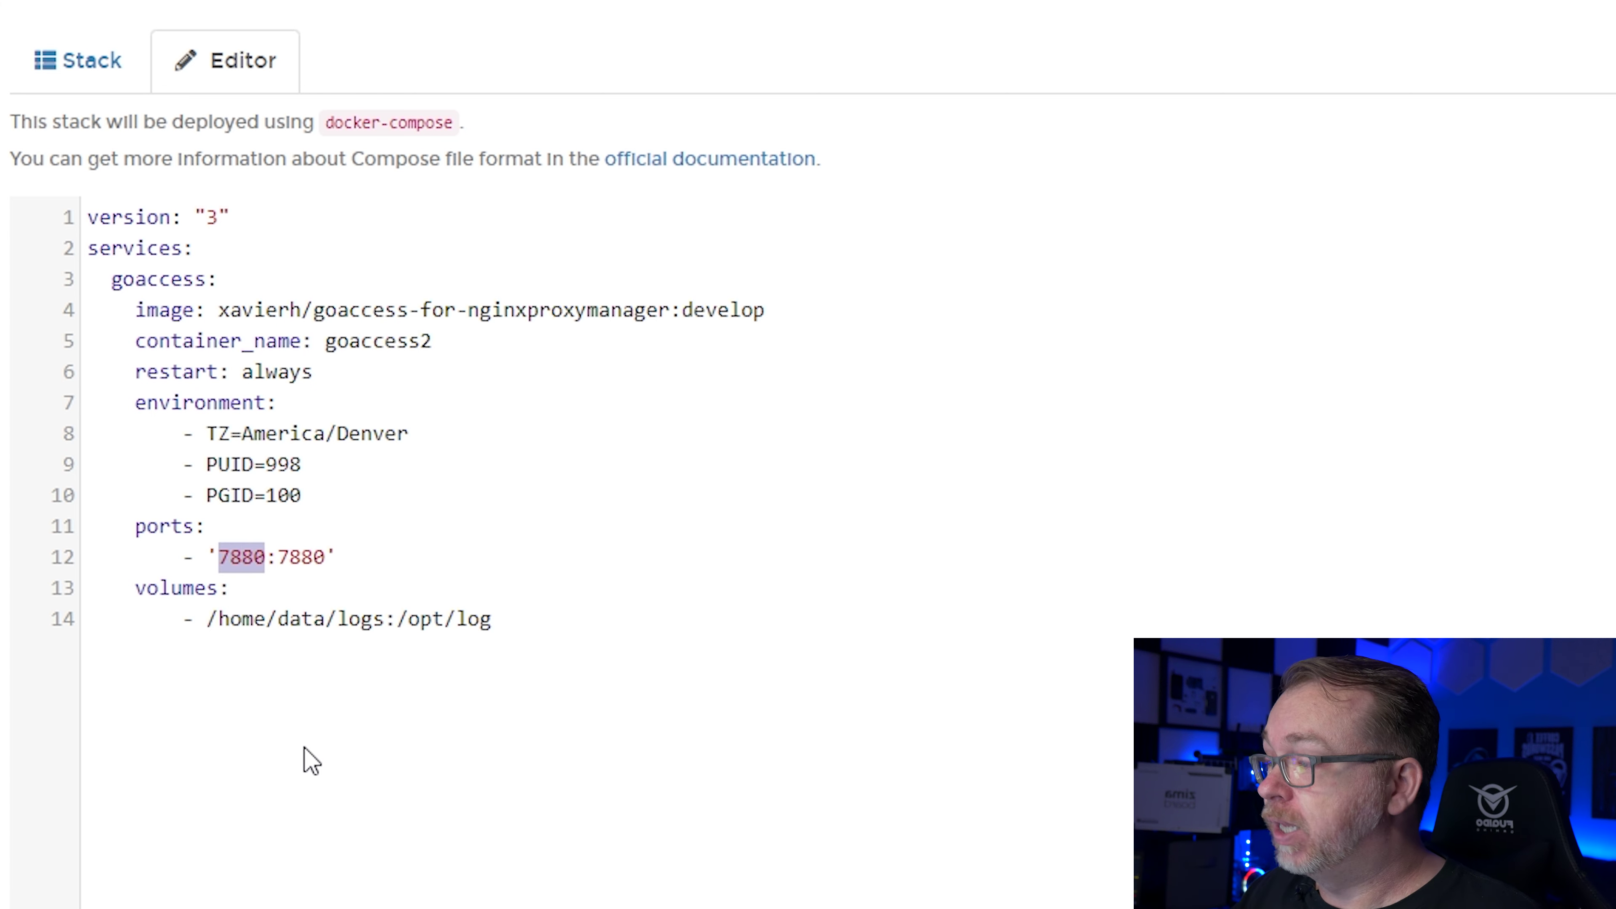
pyautogui.click(311, 760)
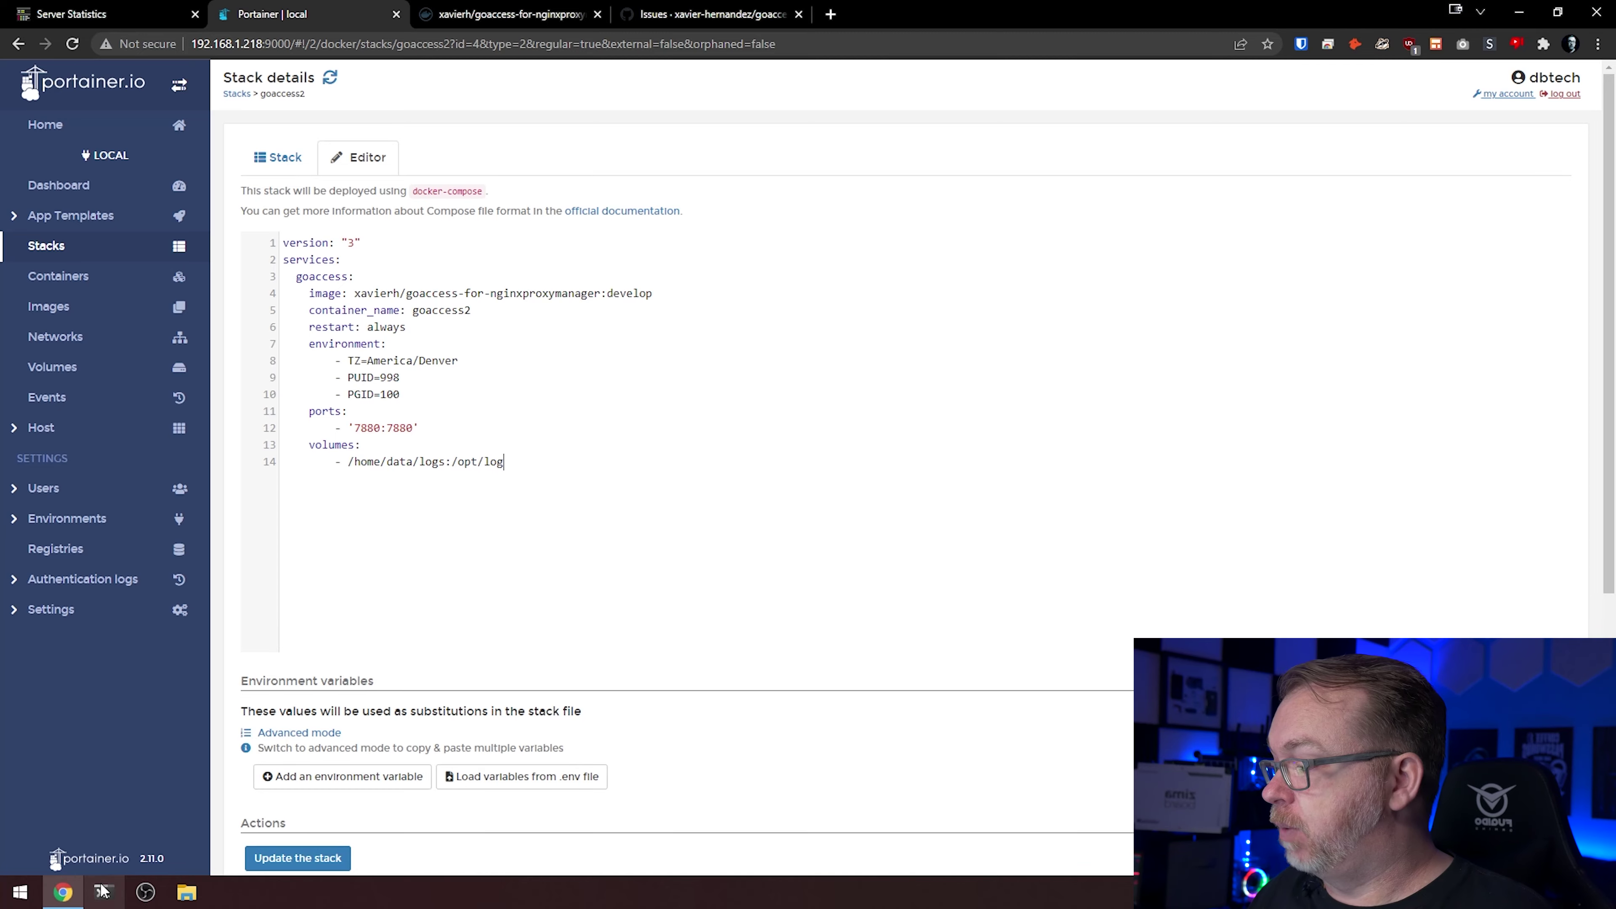
pyautogui.click(103, 892)
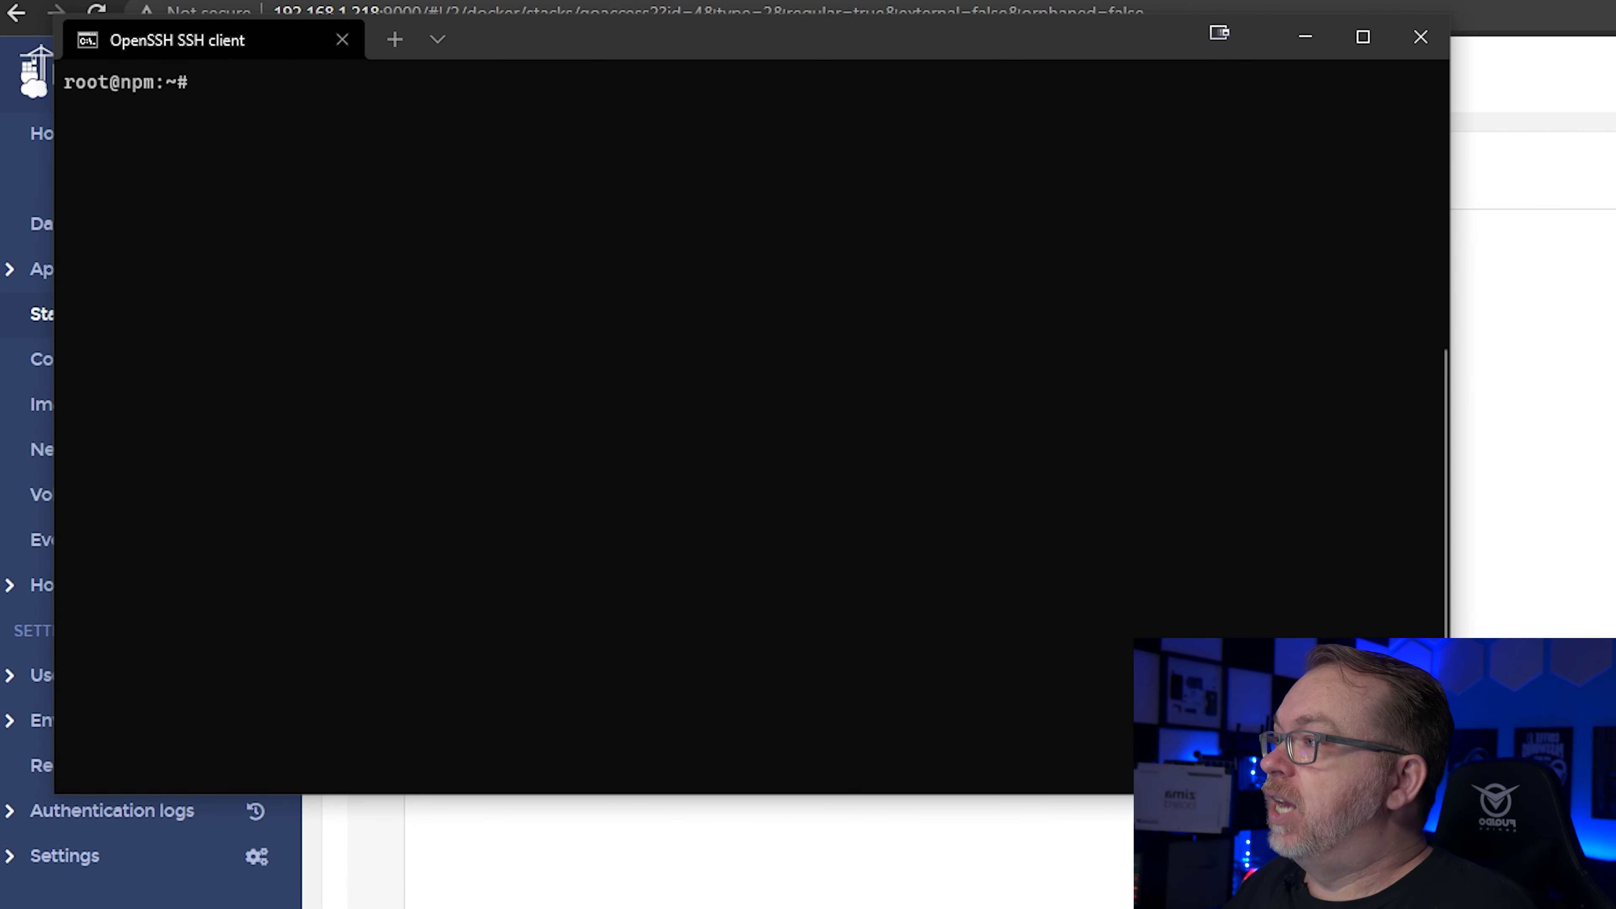
# Step: Move the SSH terminal beside the compose file, change into /home and list its folders
pyautogui.moveTo(523, 47); pyautogui.dragTo(1124, 235)
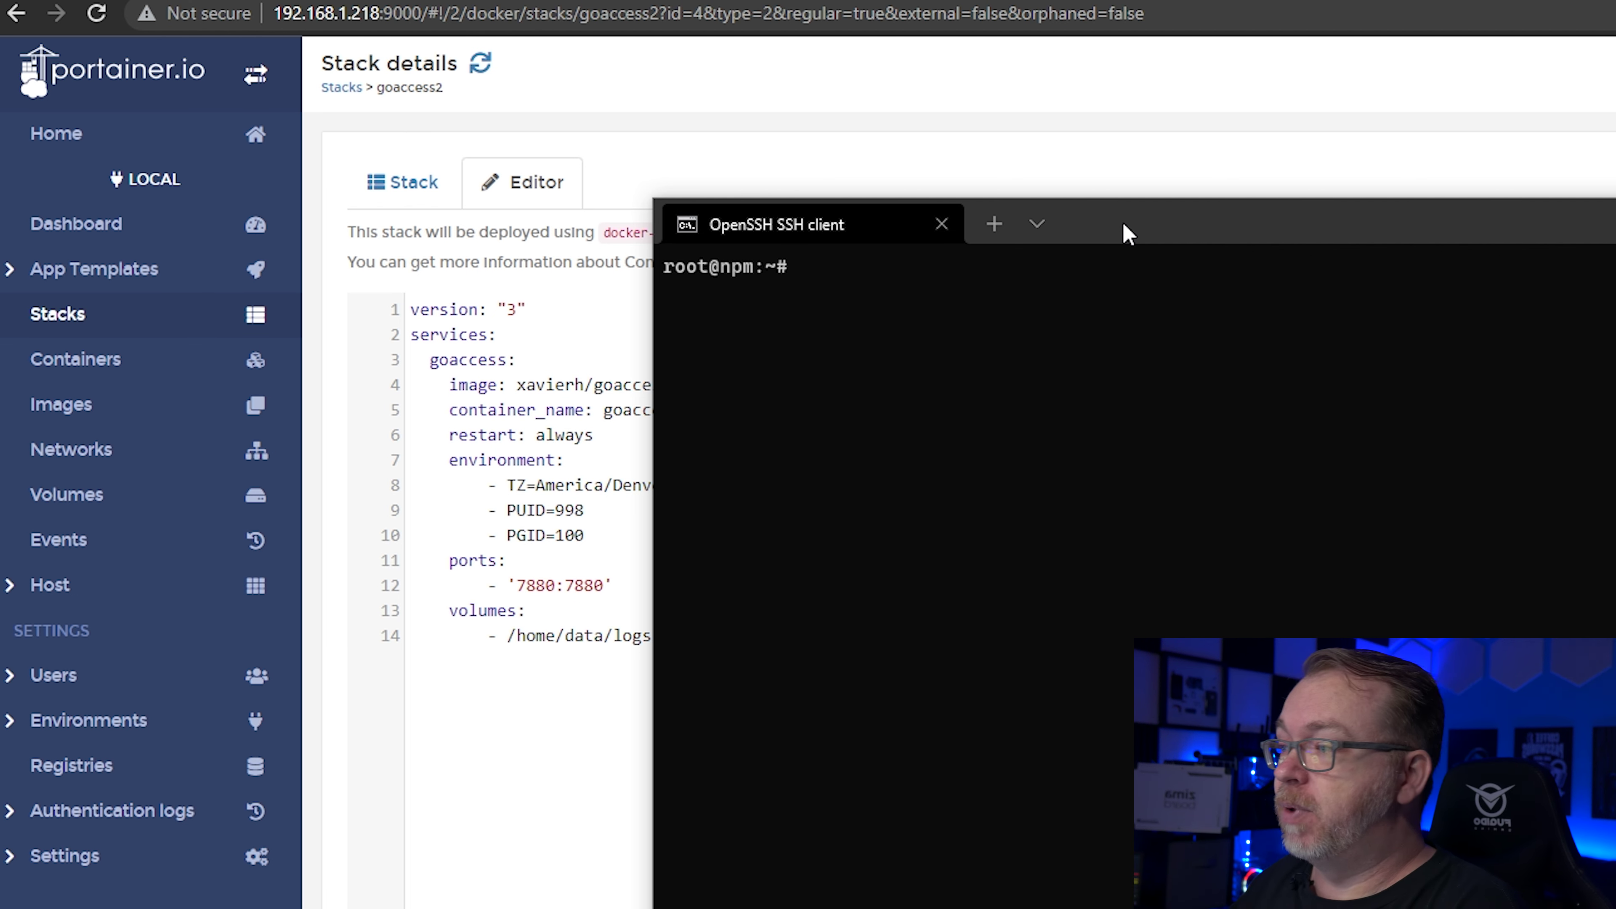
pyautogui.moveTo(1124, 234); pyautogui.dragTo(1341, 267)
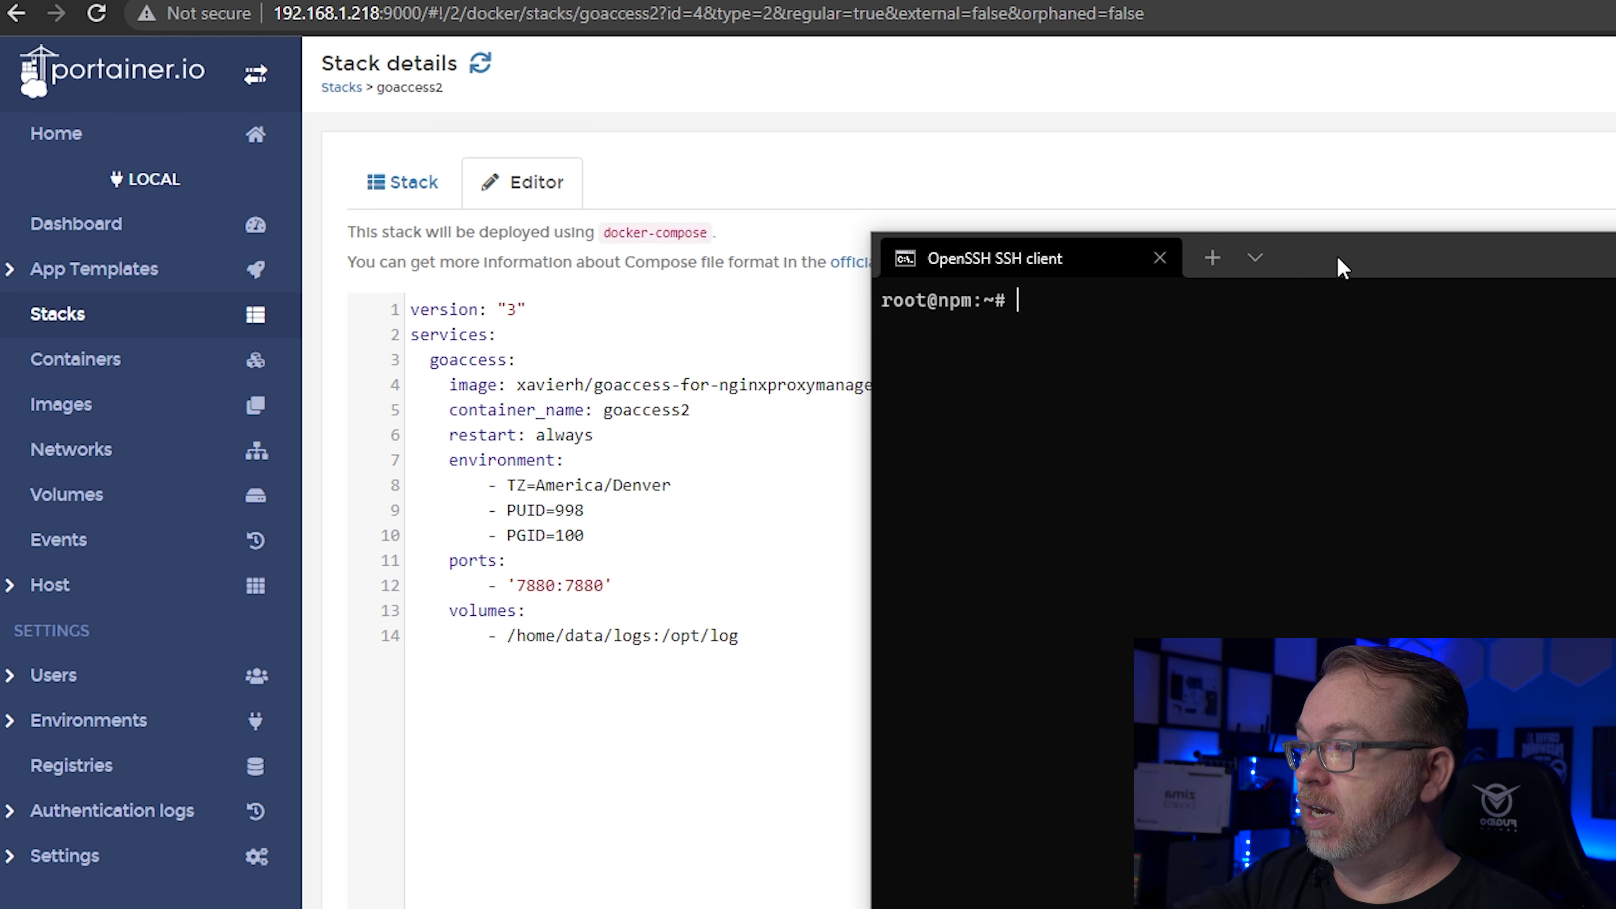
pyautogui.write('cd /')
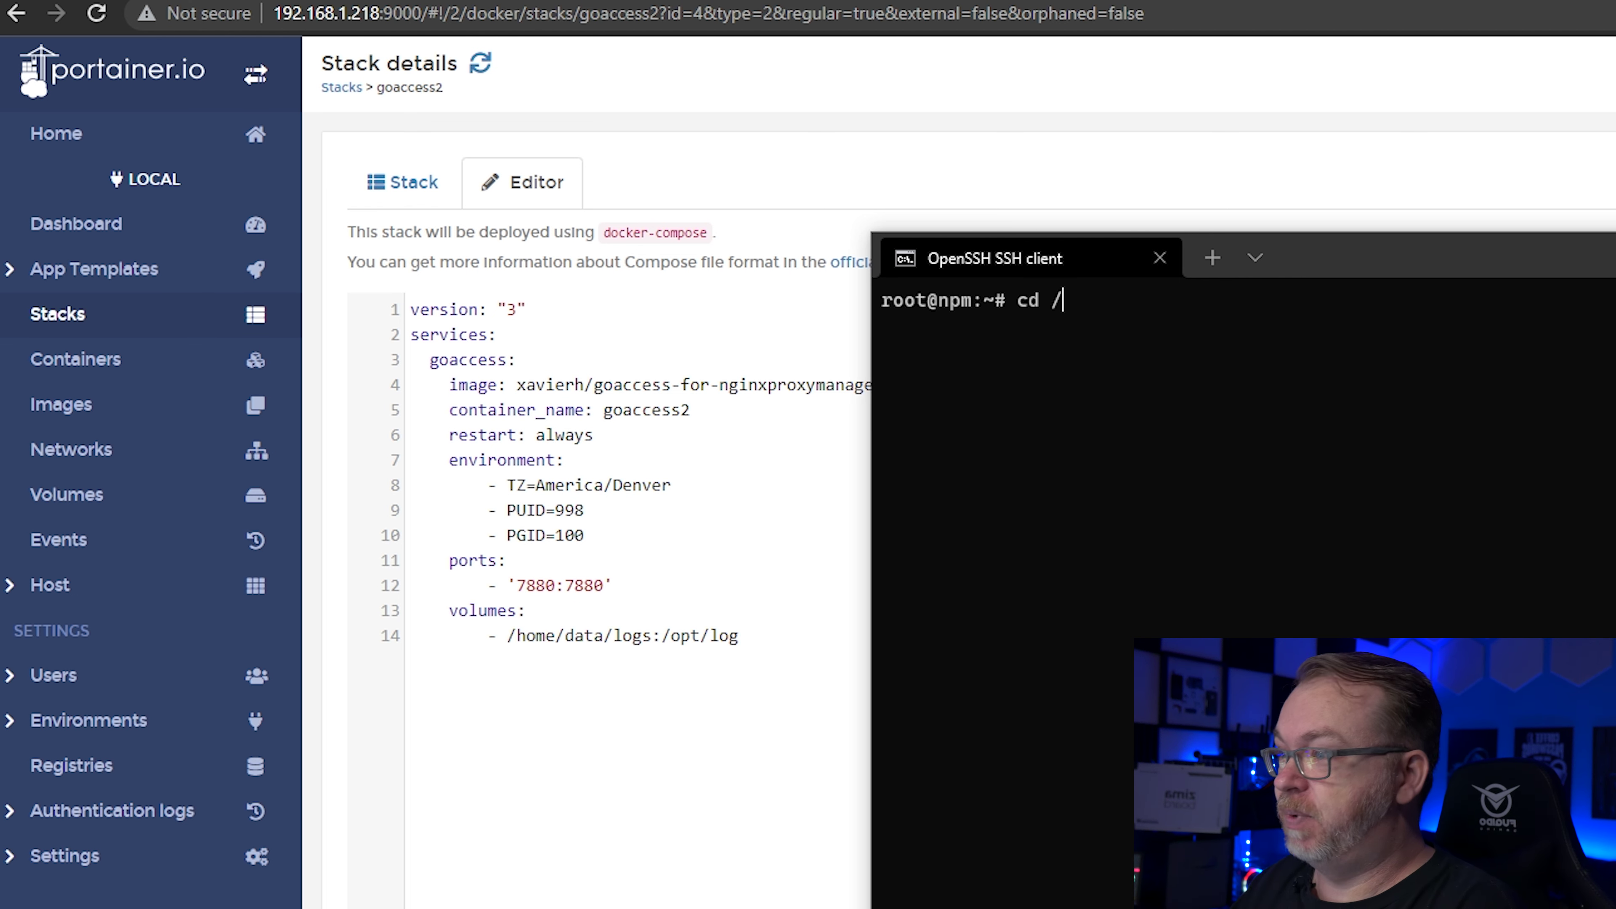
pyautogui.write('home/data')
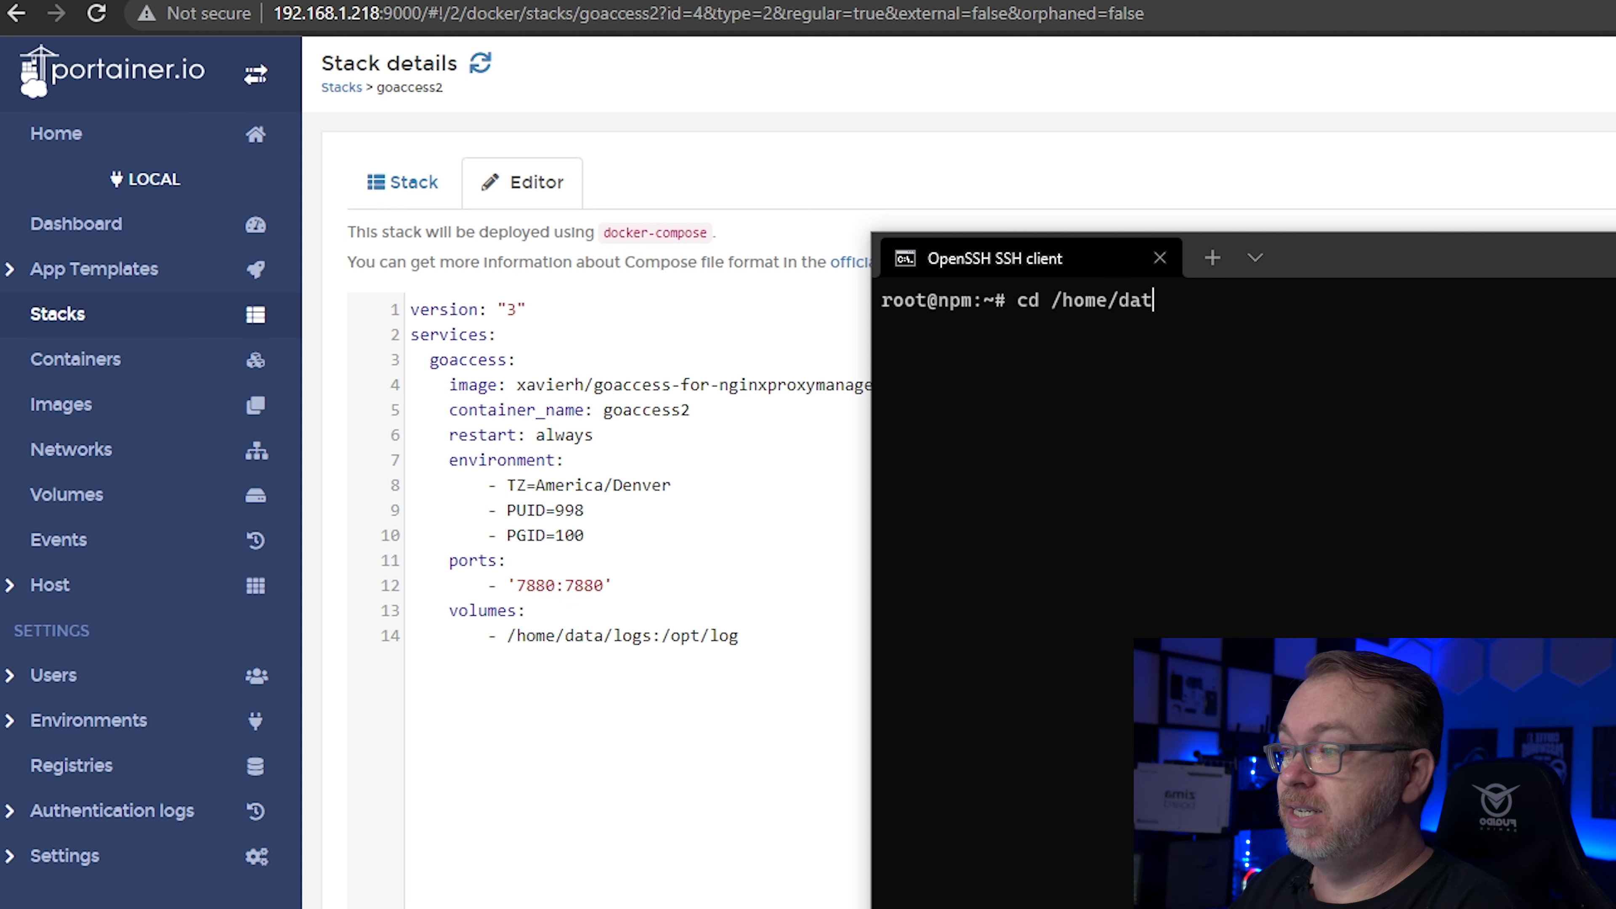
pyautogui.press('BackSpace')
pyautogui.press('BackSpace')
pyautogui.press('BackSpace')
pyautogui.press('BackSpace')
pyautogui.press('BackSpace')
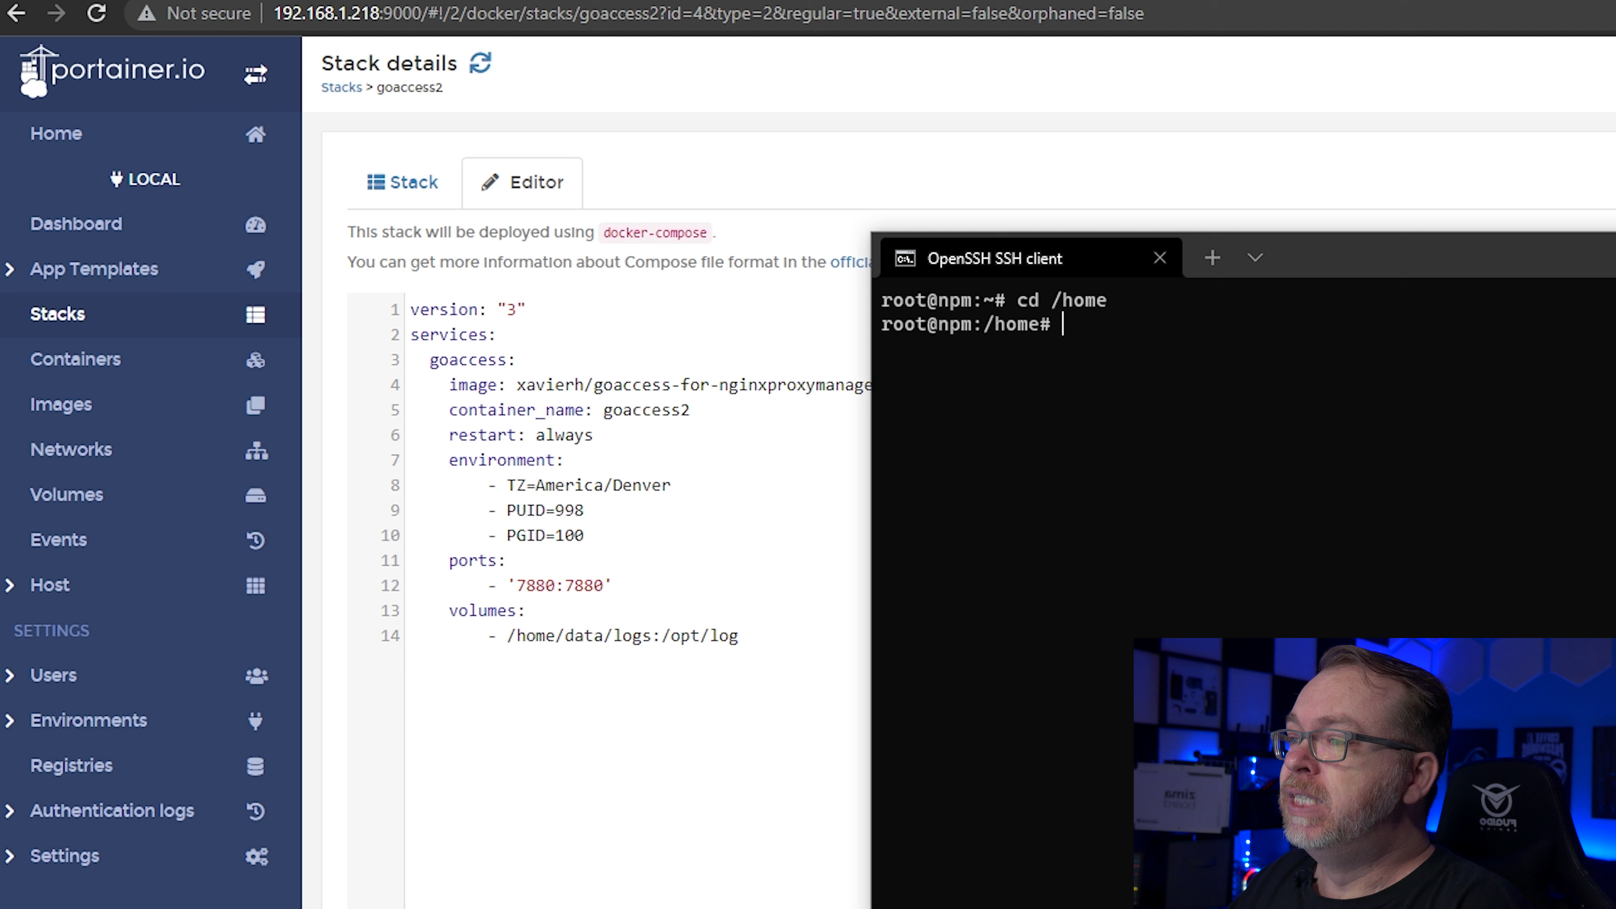
pyautogui.write('ls')
pyautogui.press('Return')
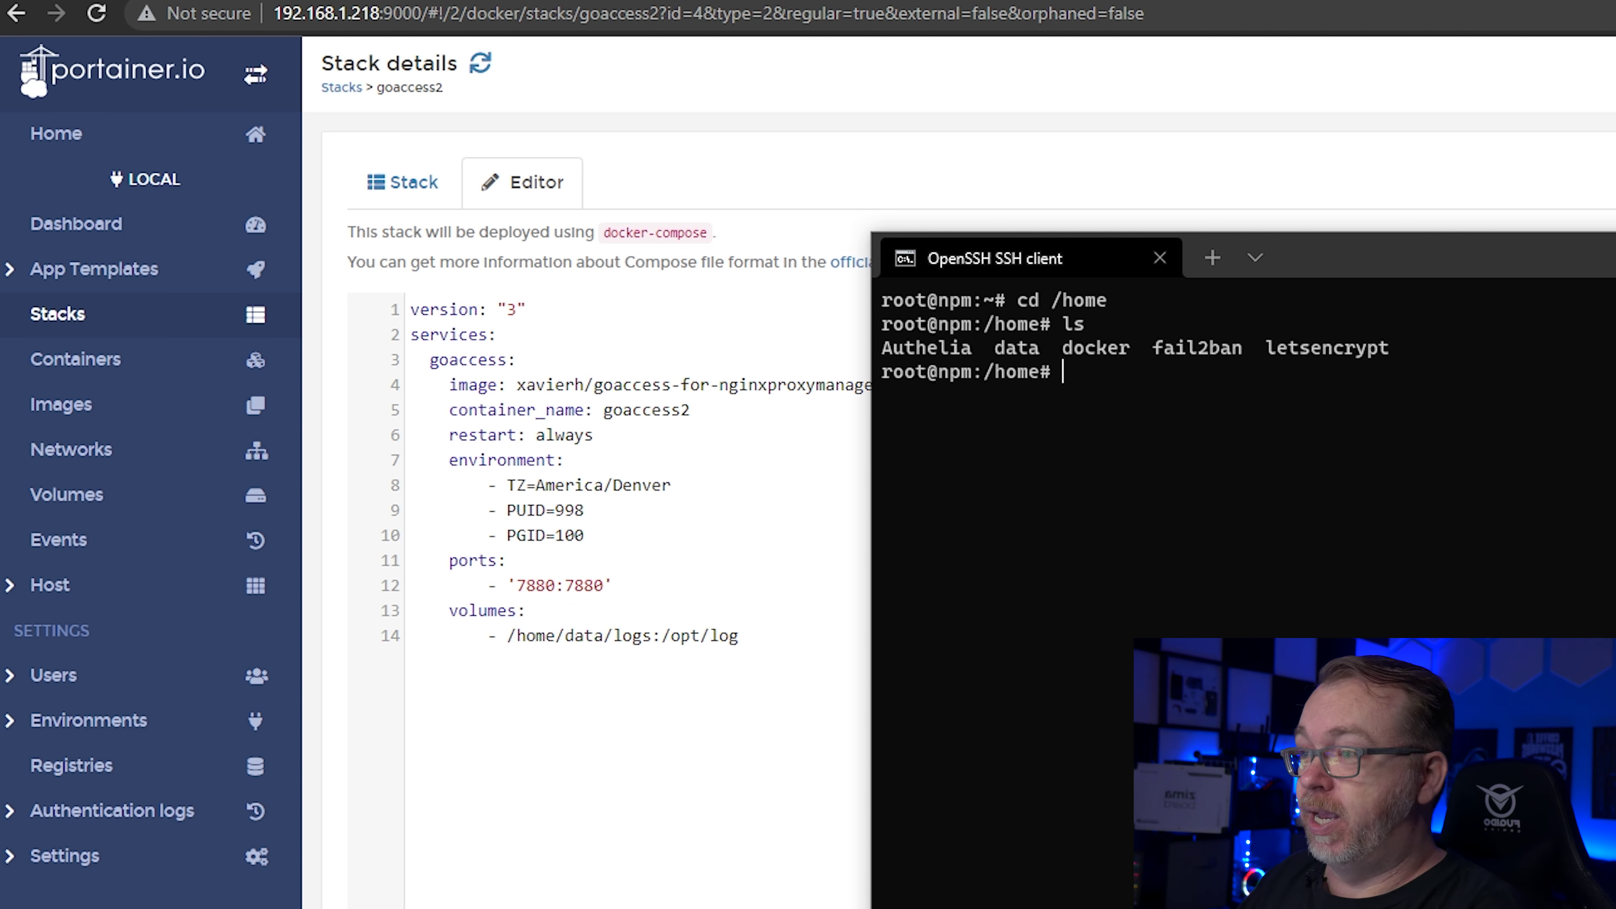
# Step: Change into data, then logs, listing each to show the proxy log files
pyautogui.write('cd data')
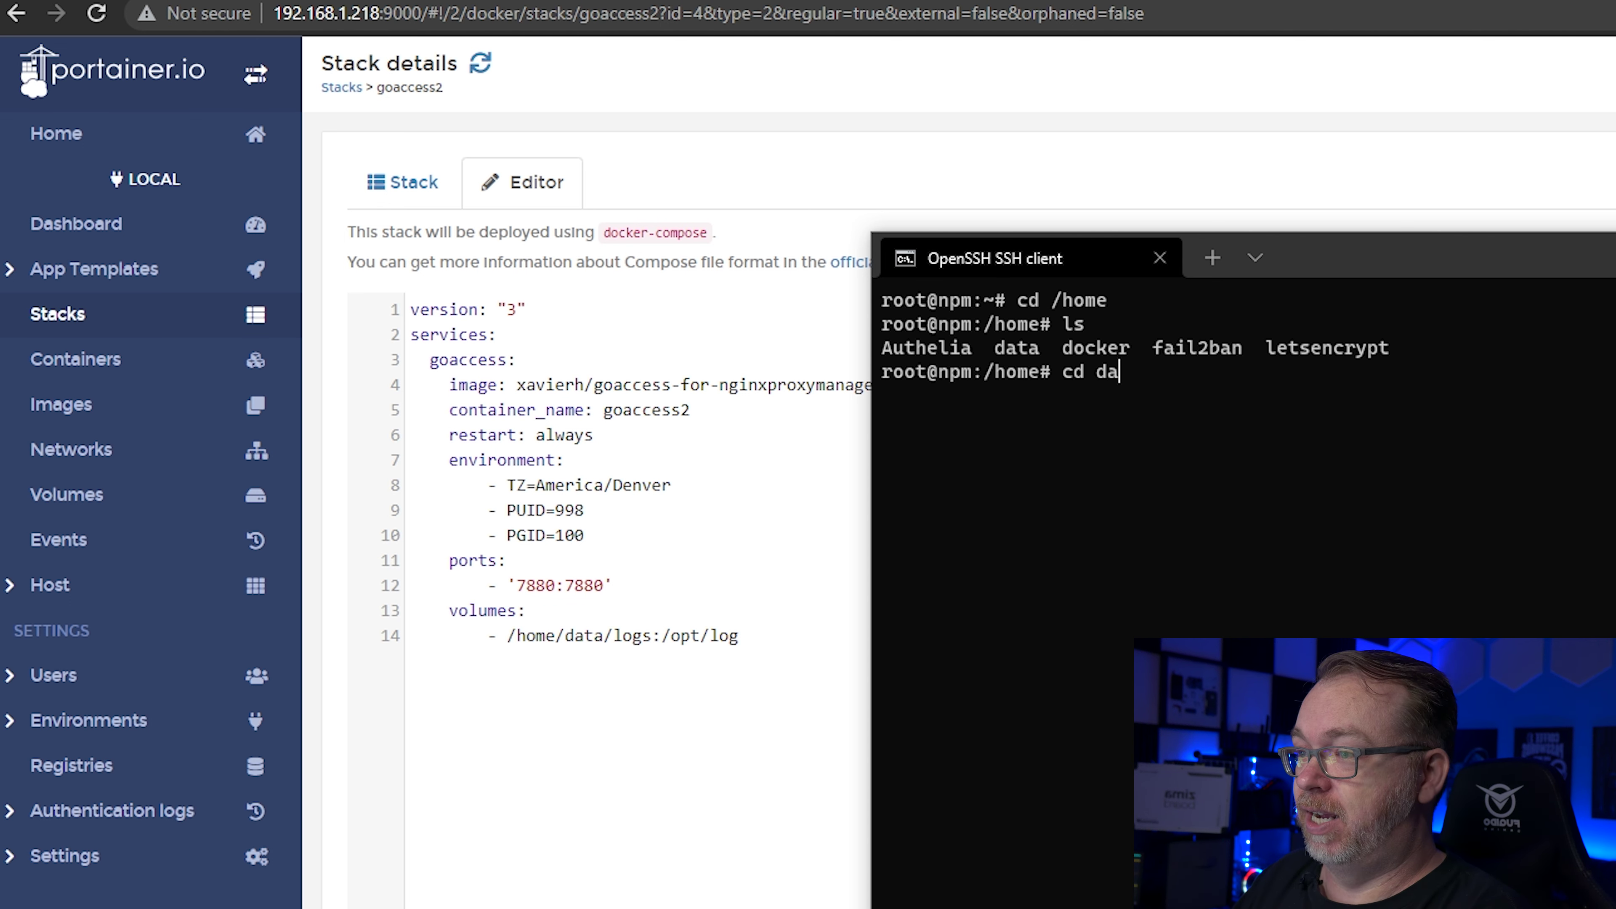
pyautogui.press('Return')
pyautogui.write('ls')
pyautogui.press('Return')
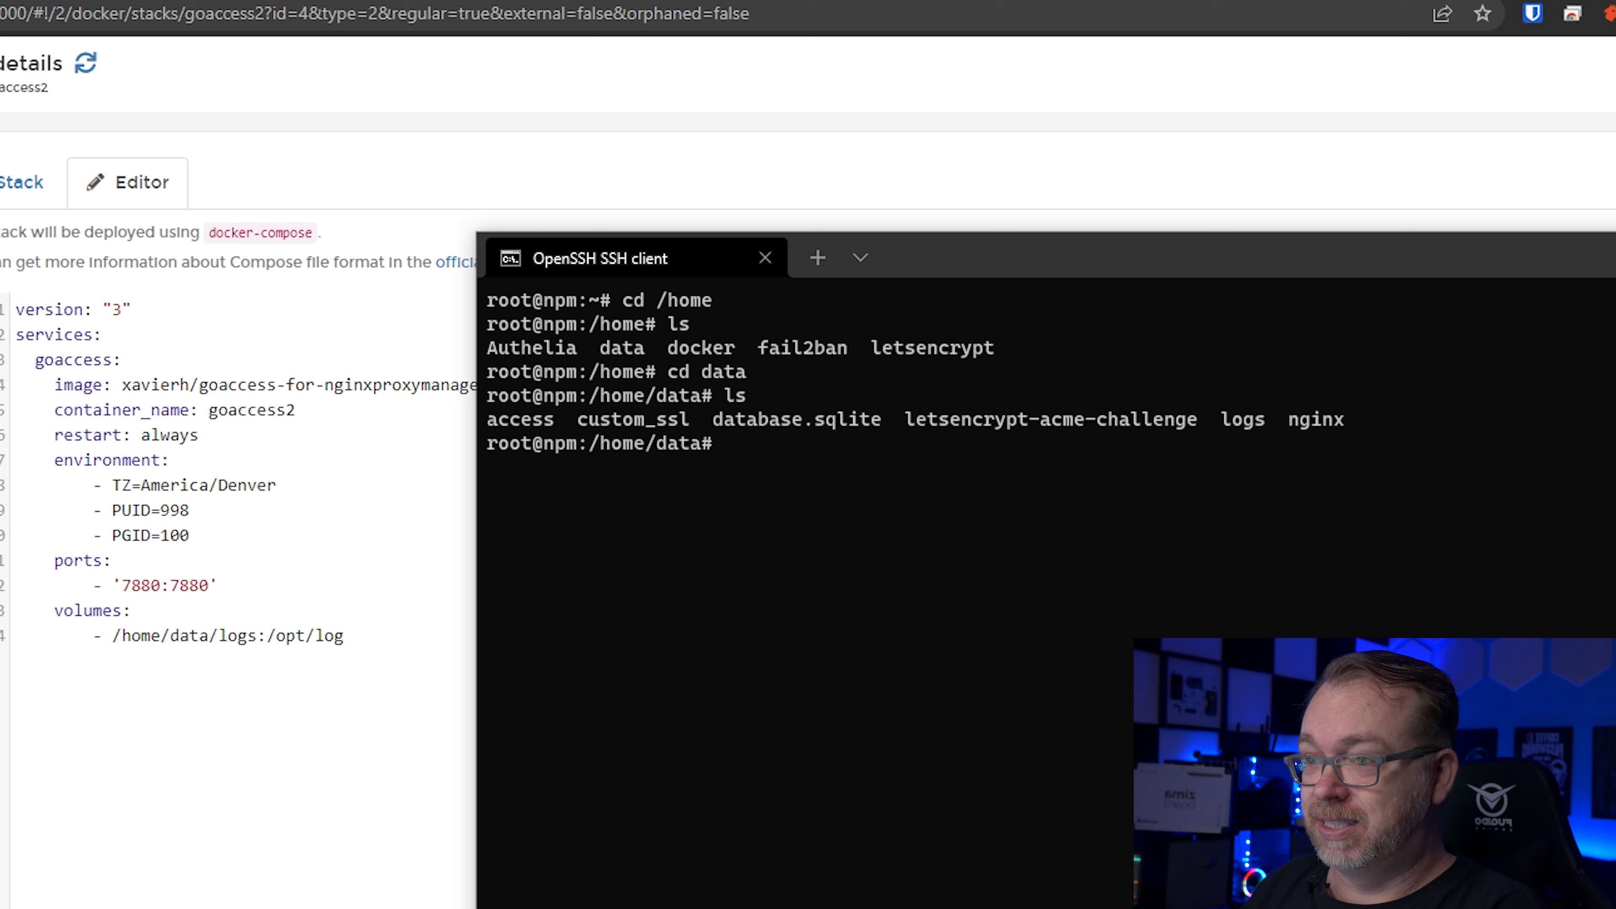
pyautogui.write('cd logs')
pyautogui.press('Return')
pyautogui.write('l')
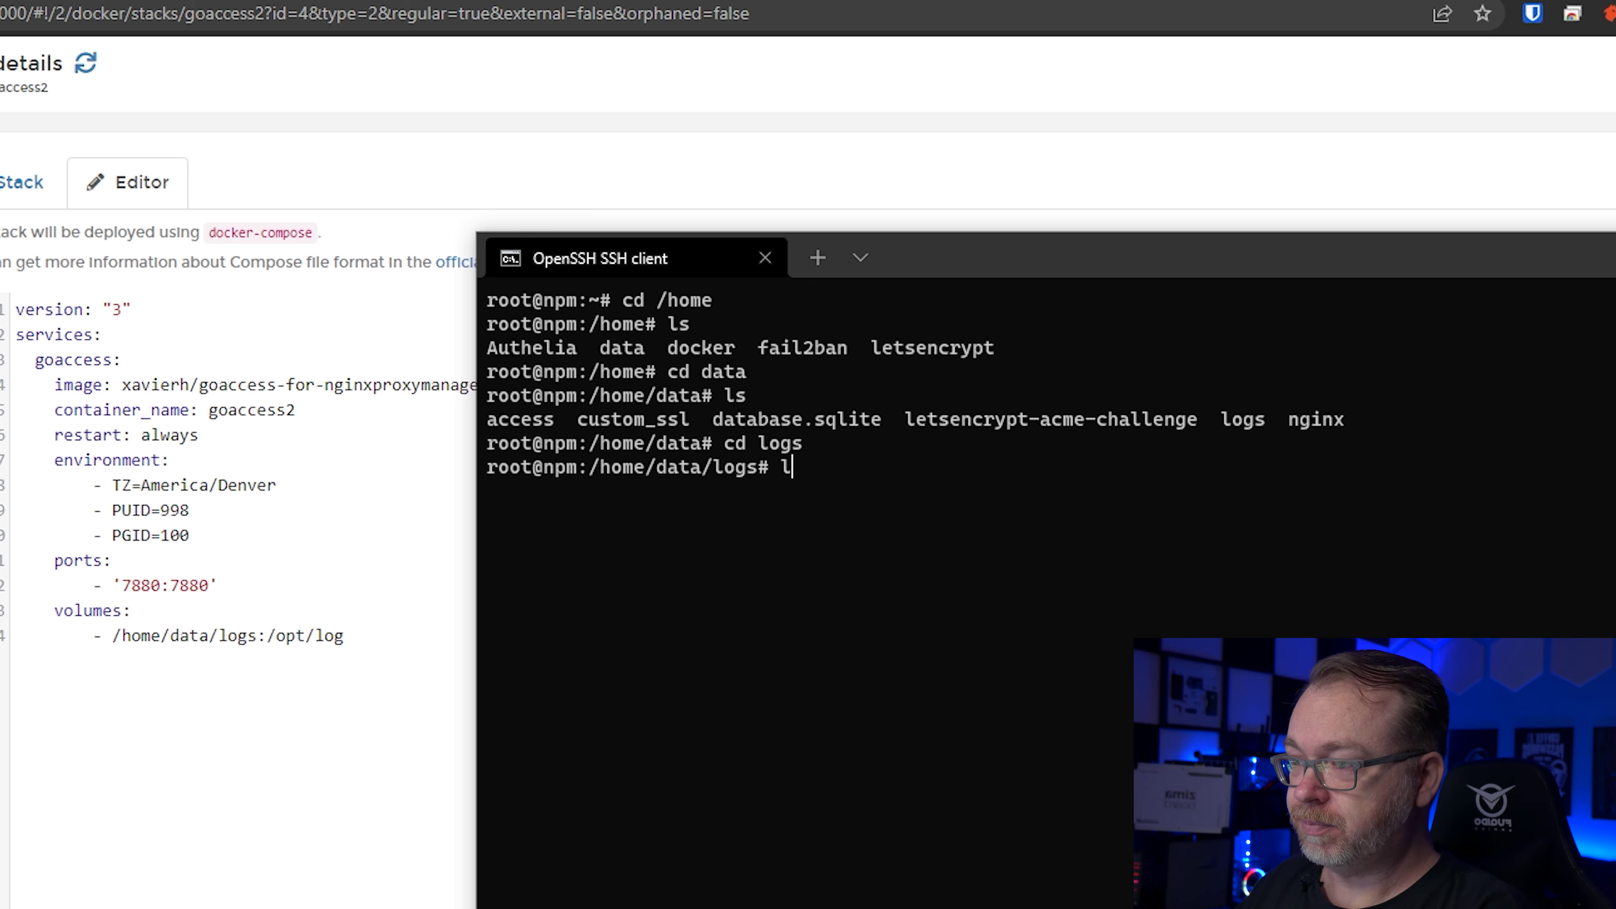
pyautogui.write('s')
pyautogui.press('Return')
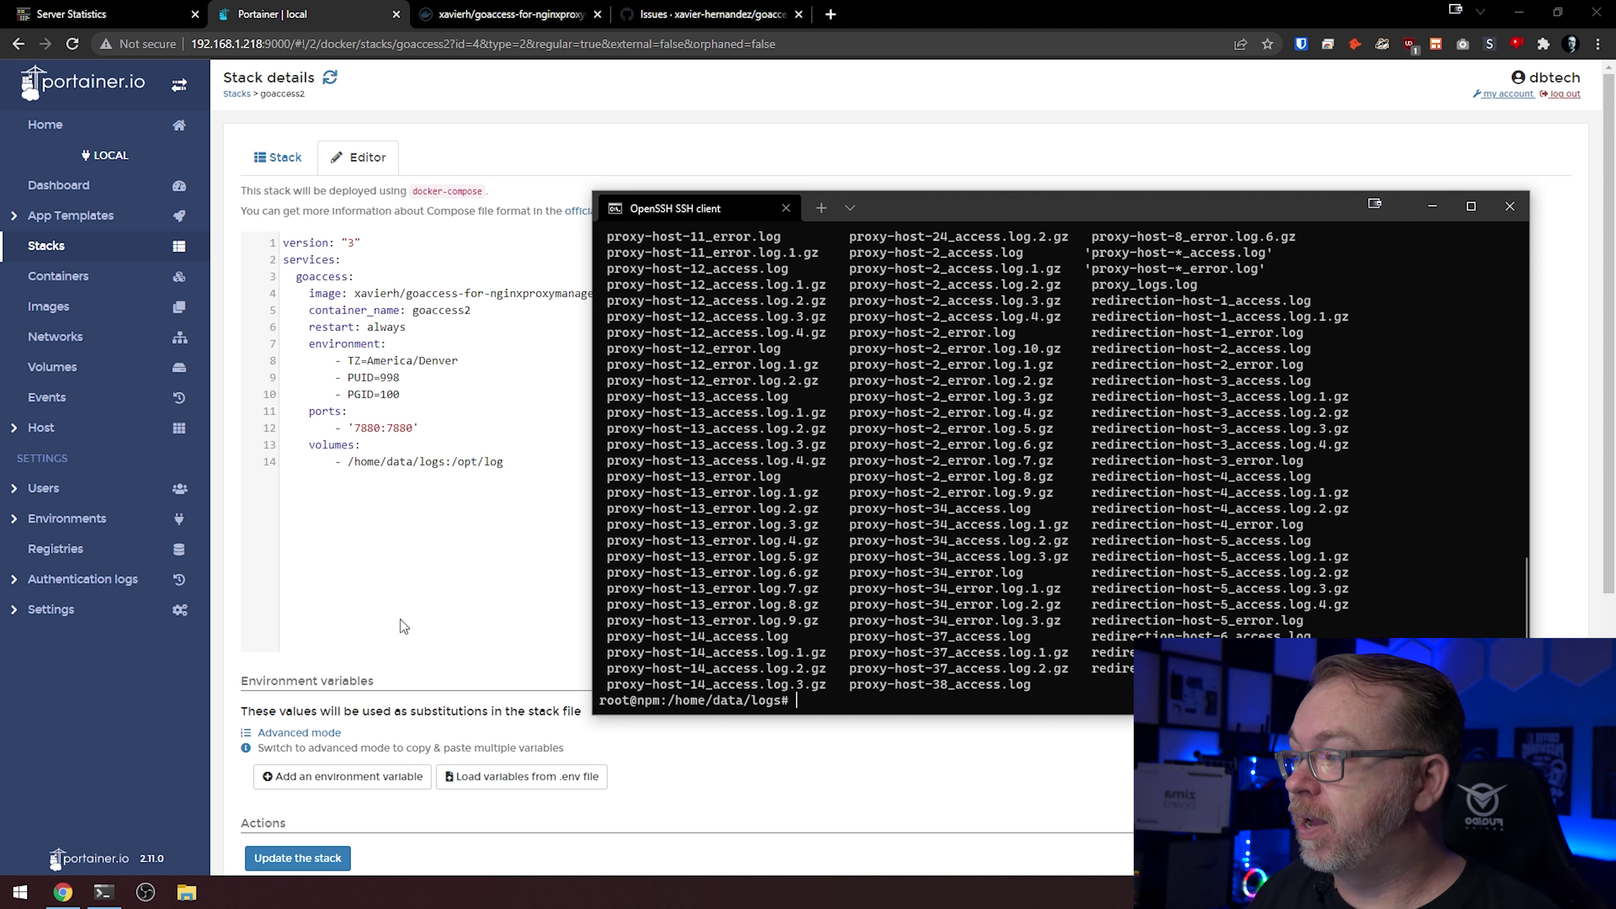
pyautogui.click(349, 463)
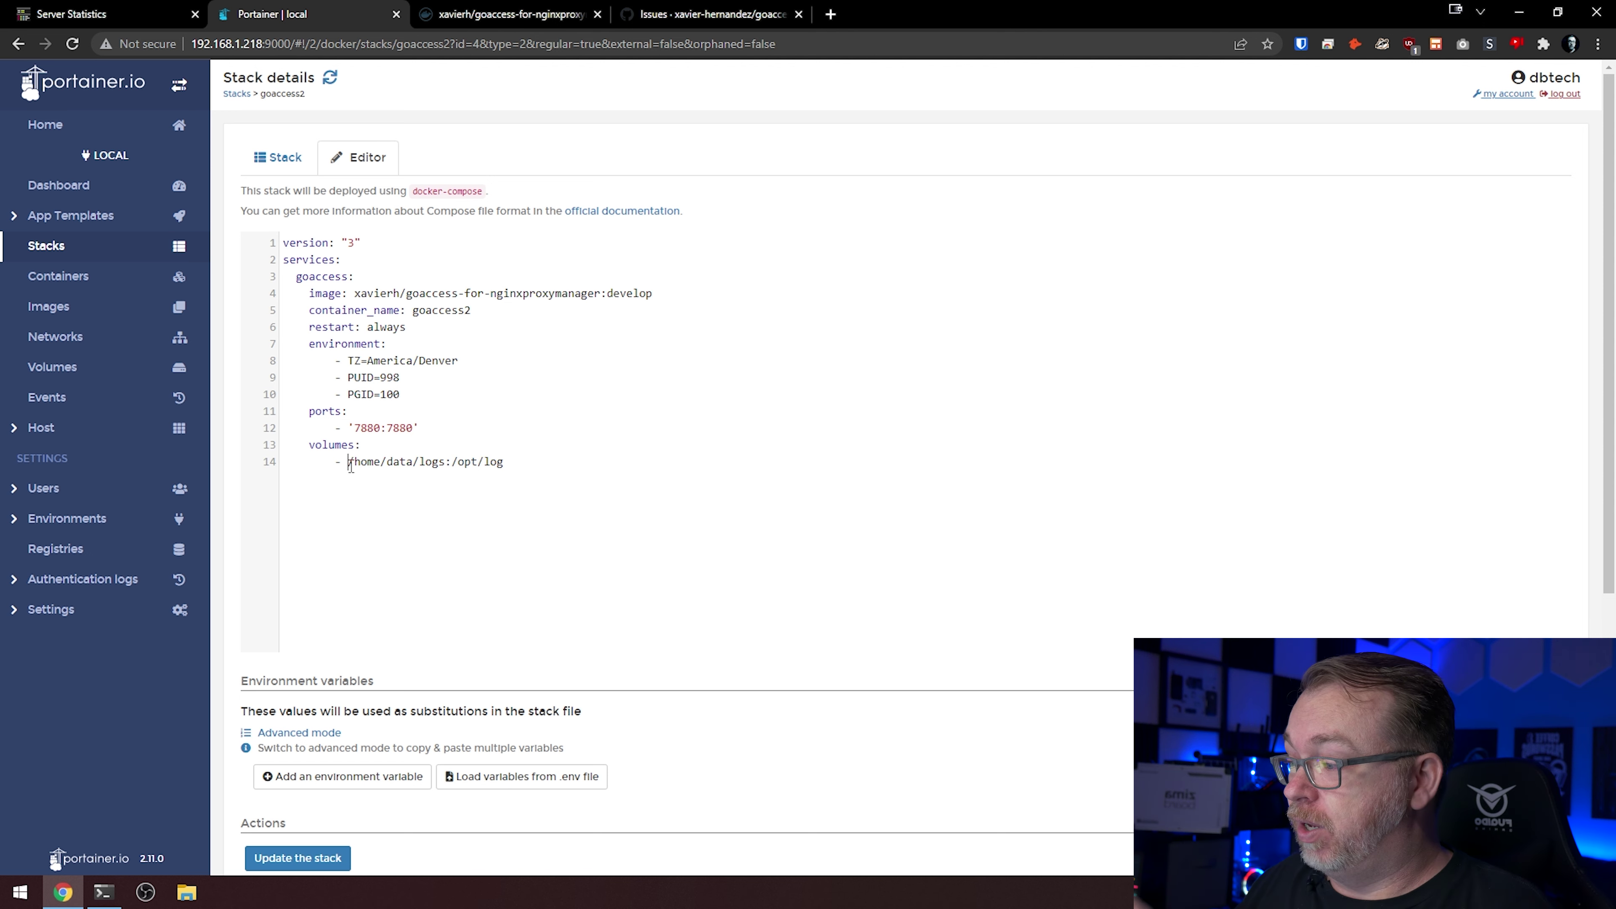
# Step: Go from the goaccess2 stack page to Portainer's Containers list
pyautogui.scroll(-3, 374, 506)
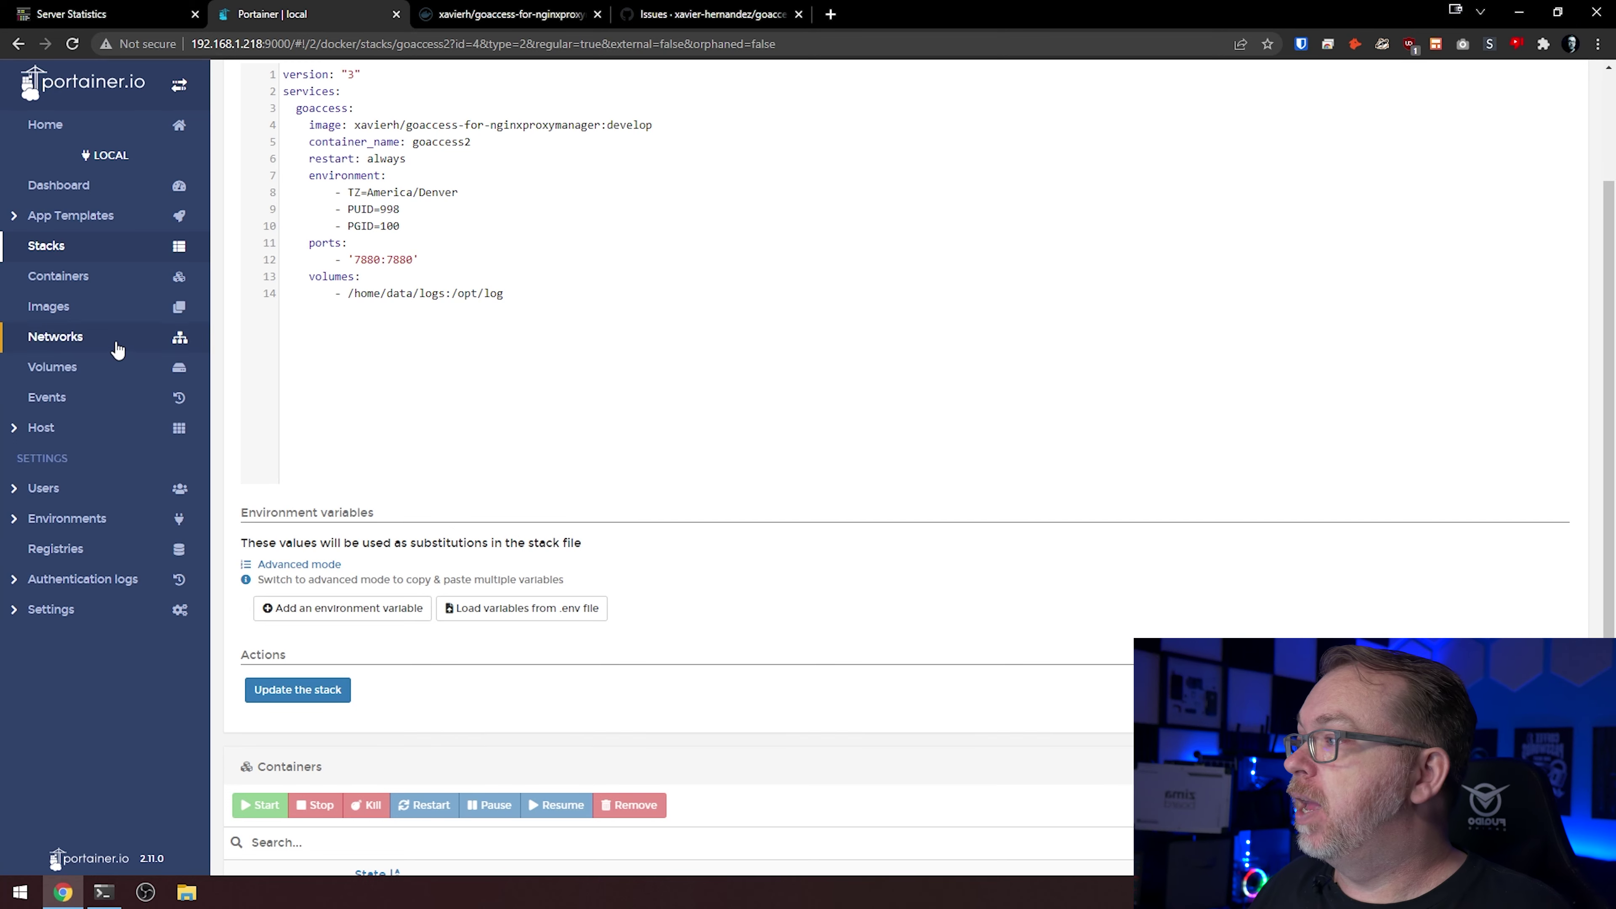
pyautogui.click(51, 277)
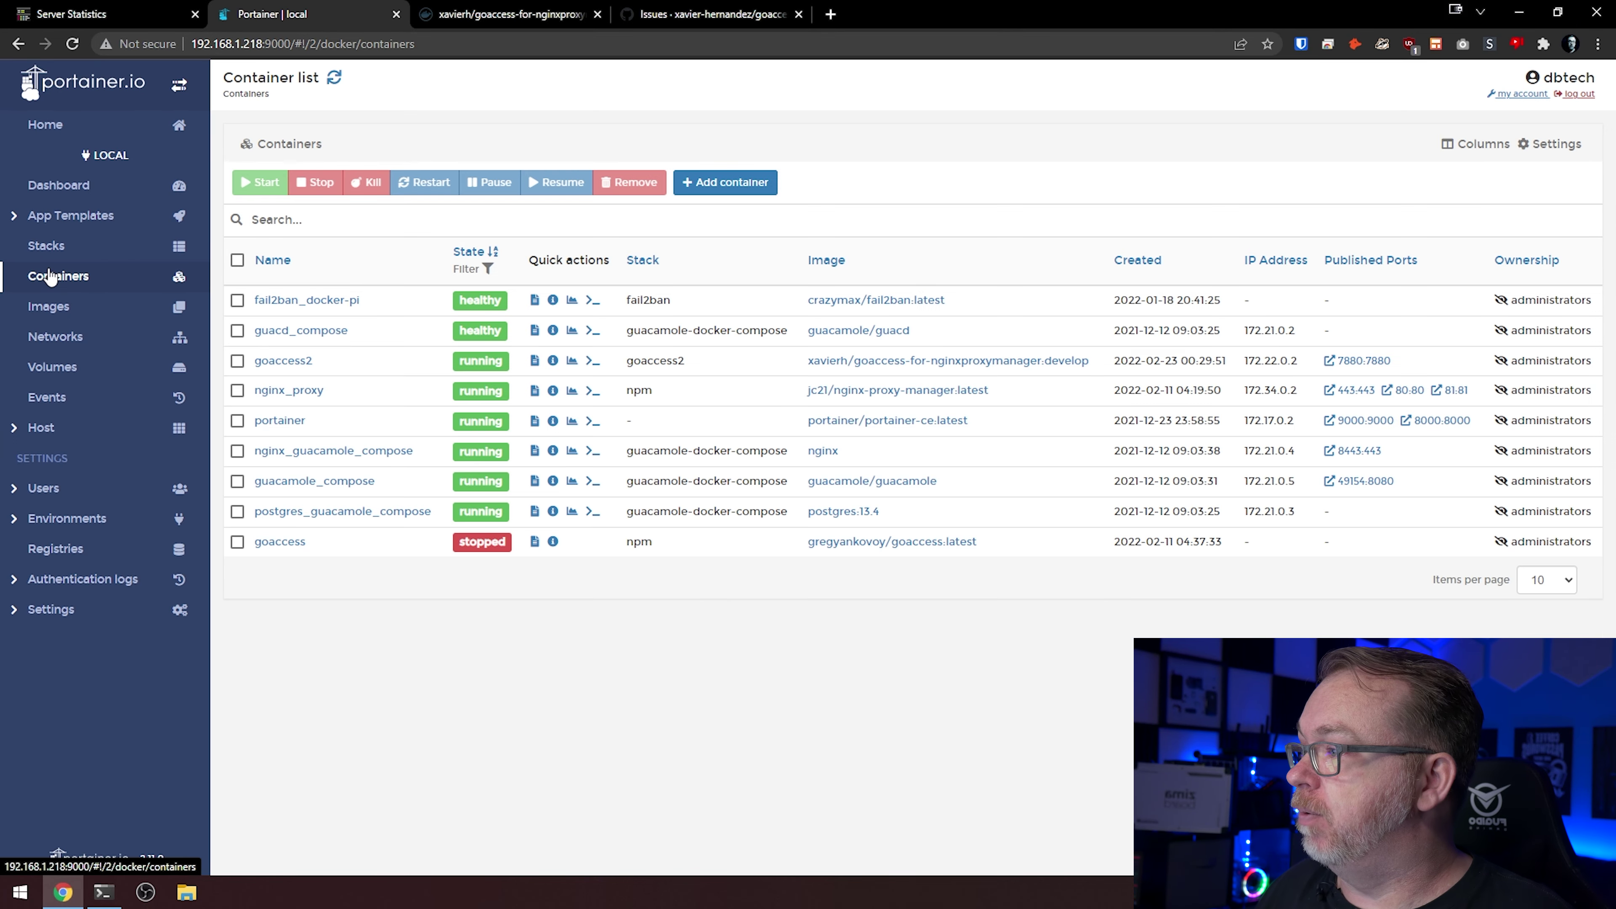
# Step: Open goaccess2's 7880:7880 port link to view the GoAccess dashboard
pyautogui.click(1367, 360)
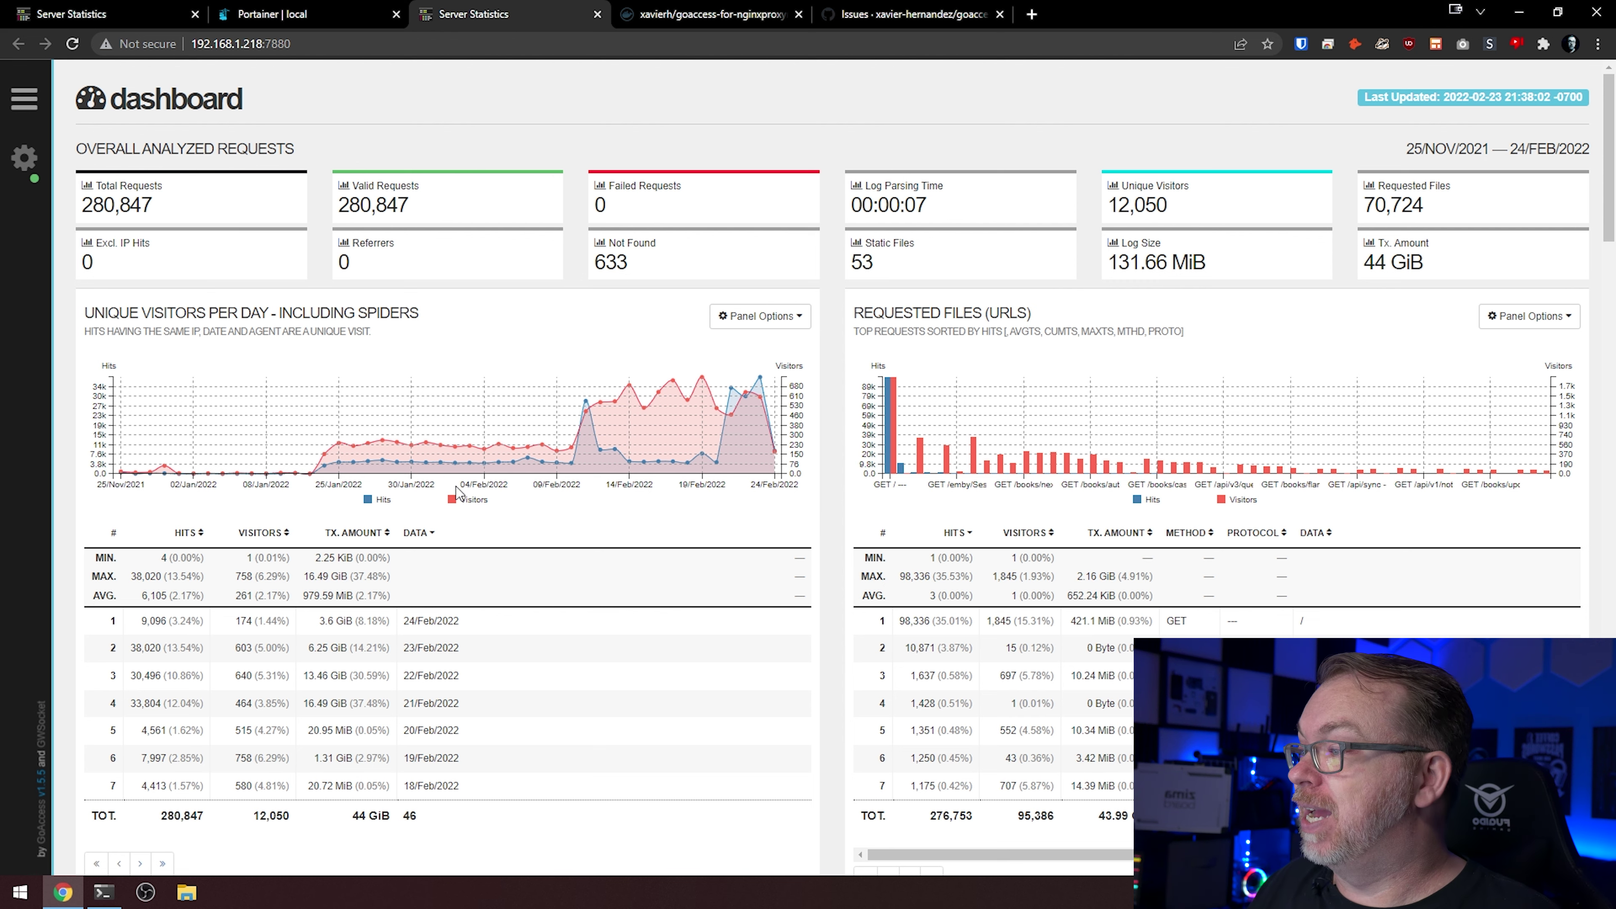
pyautogui.moveTo(375, 458)
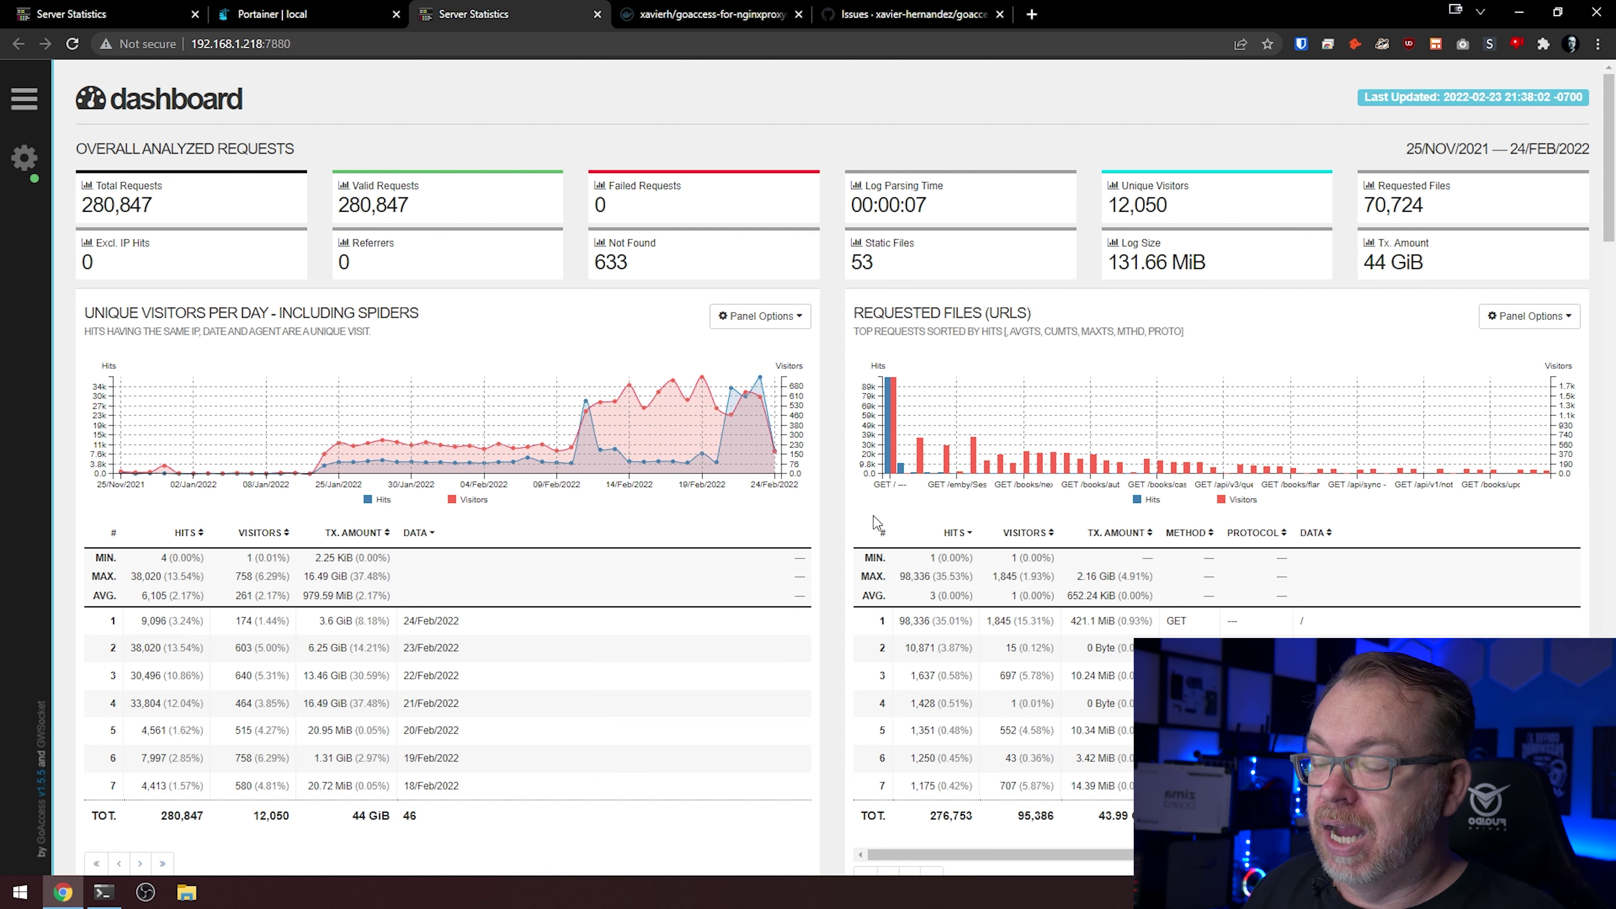
pyautogui.scroll(-4, 742, 540)
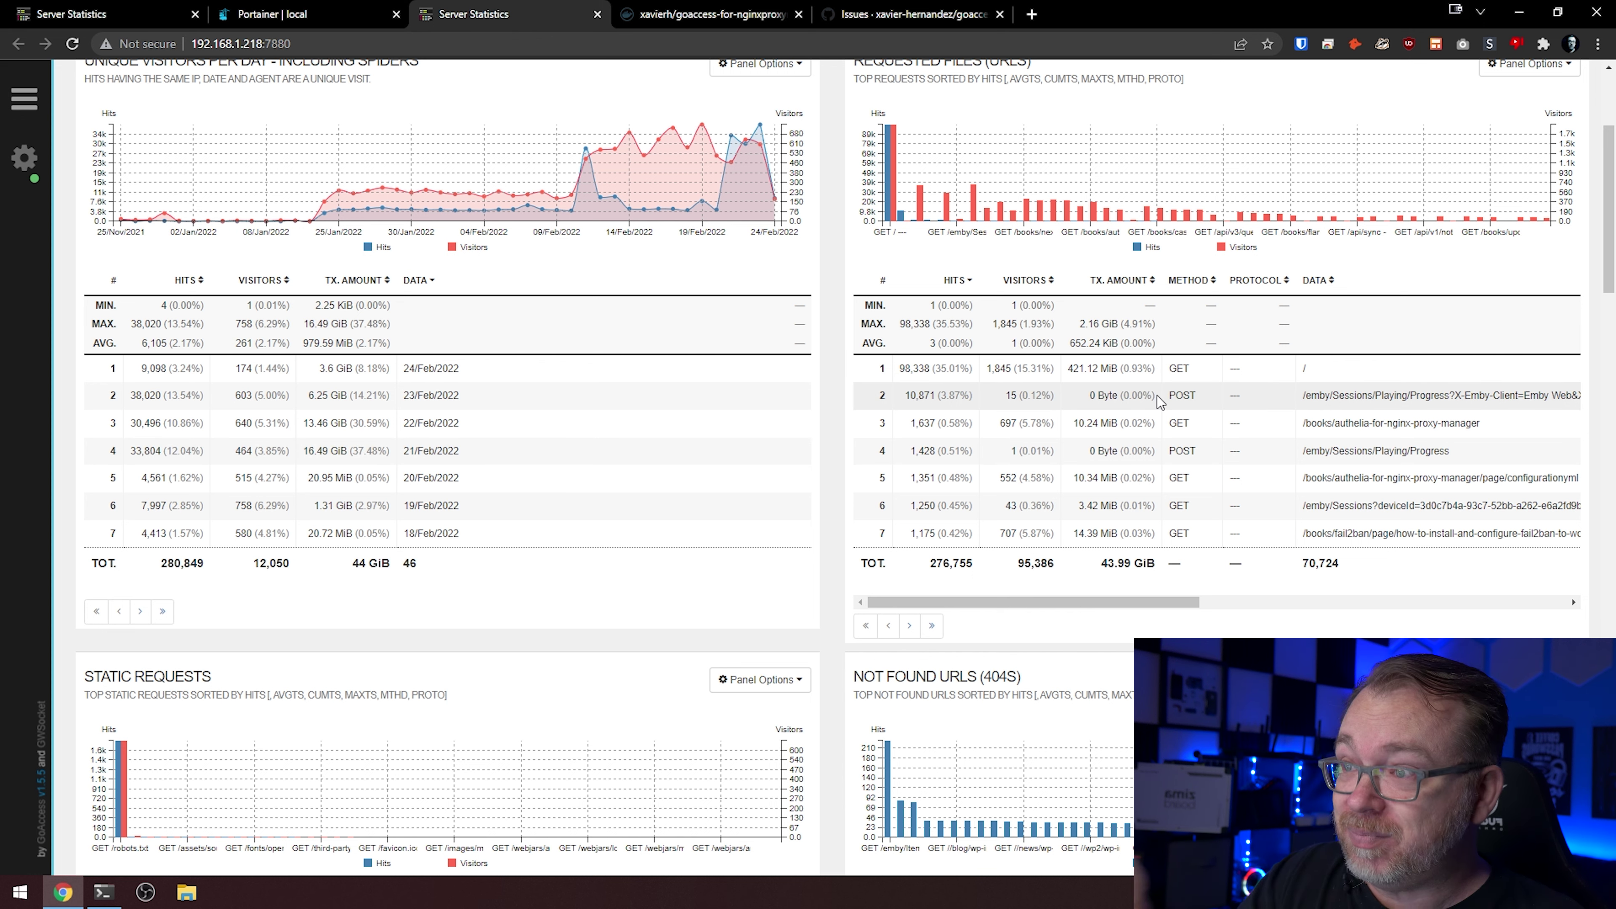
pyautogui.scroll(1, 1156, 395)
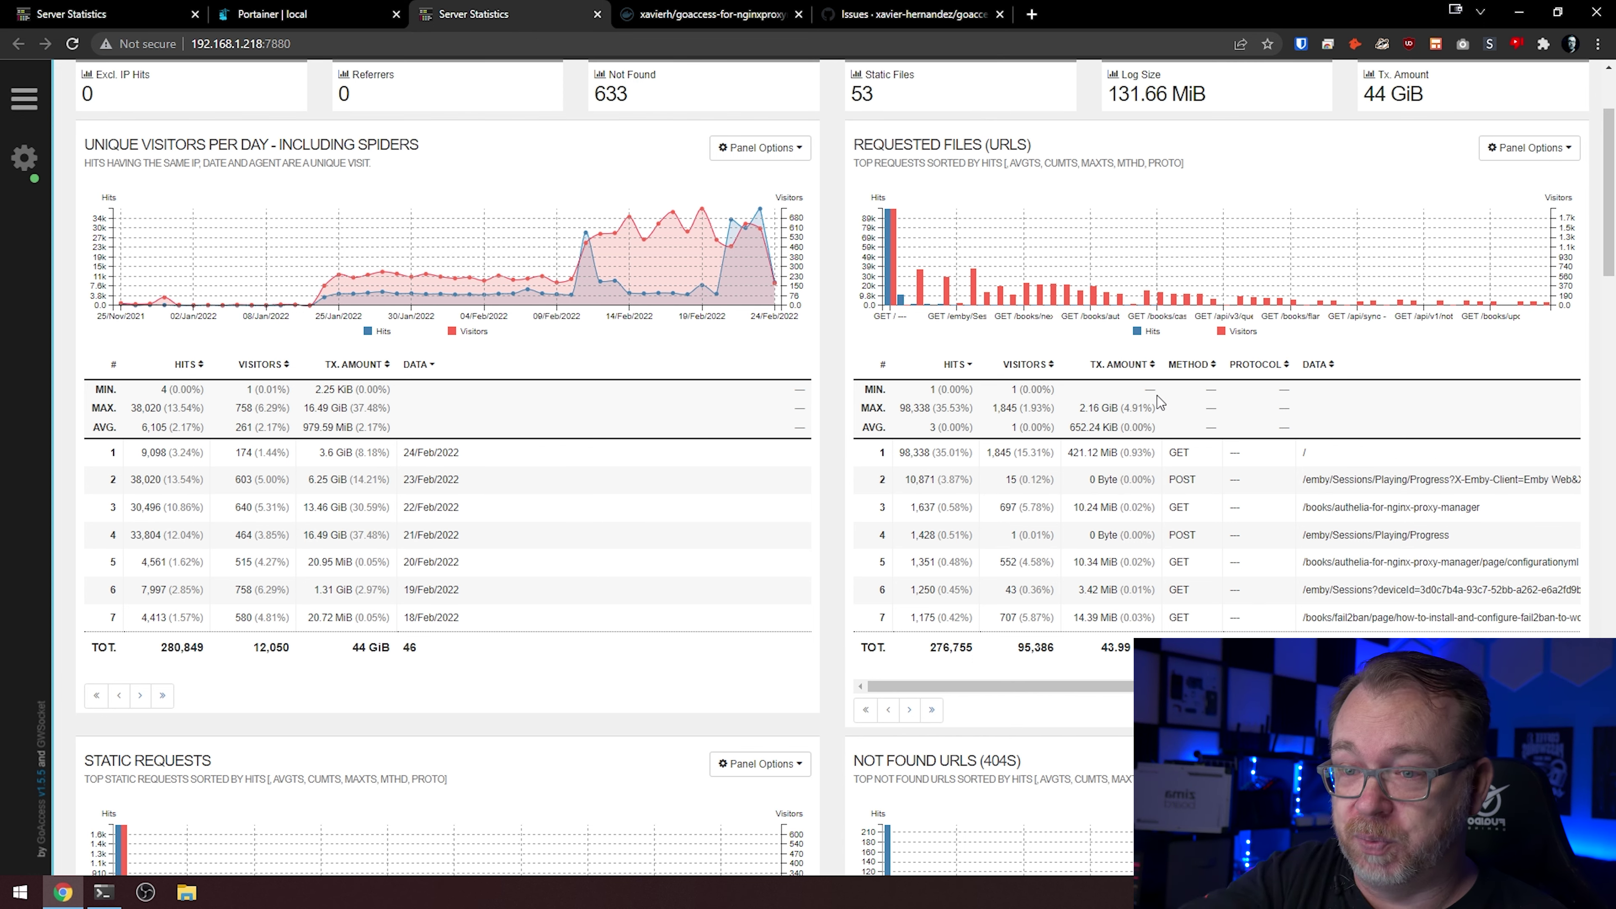